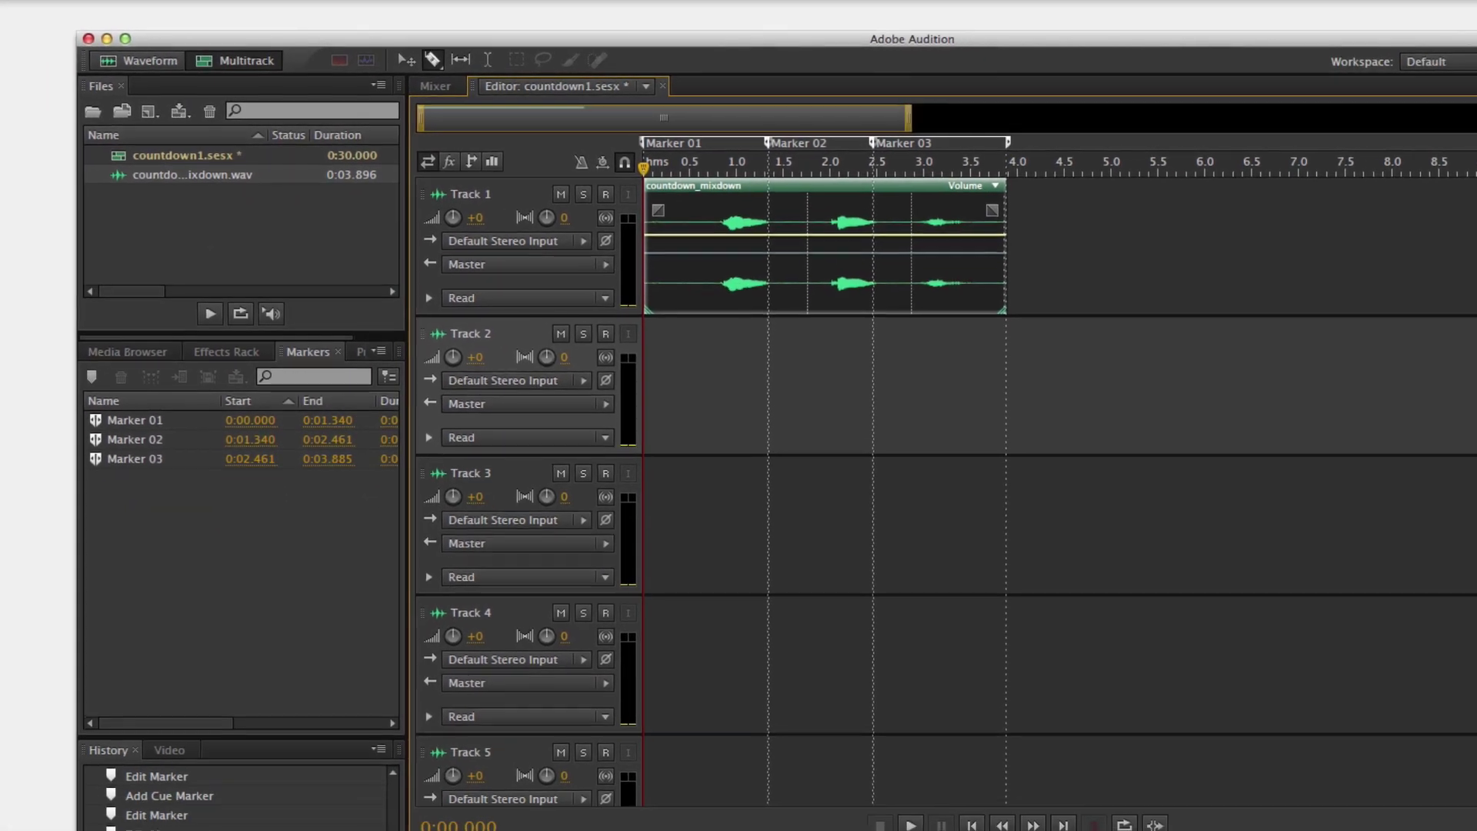
Delete Markers 01 through 03 from the Markers panel, then briefly play the session.
left_click(120, 10)
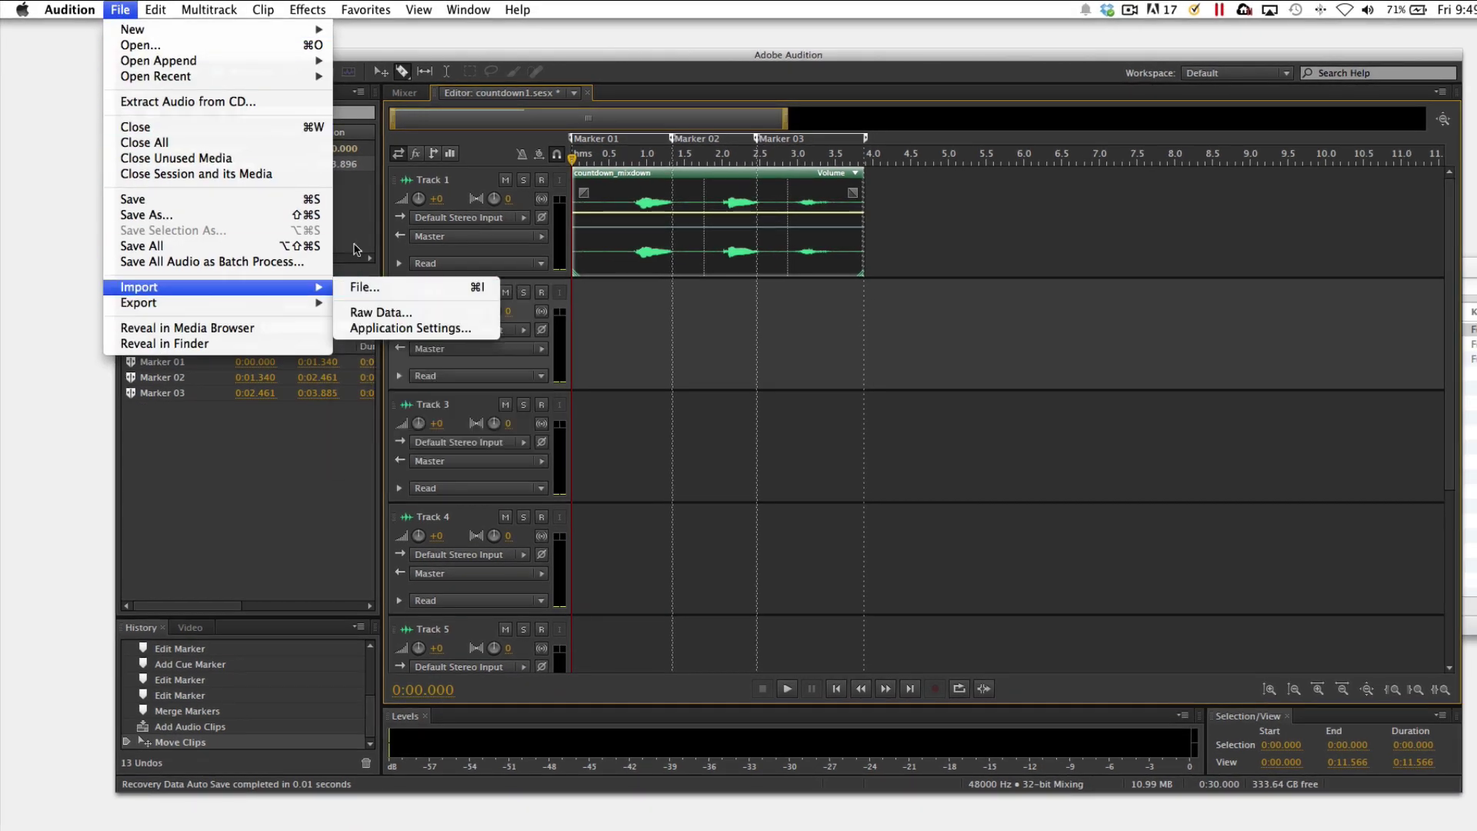
left_click(350, 213)
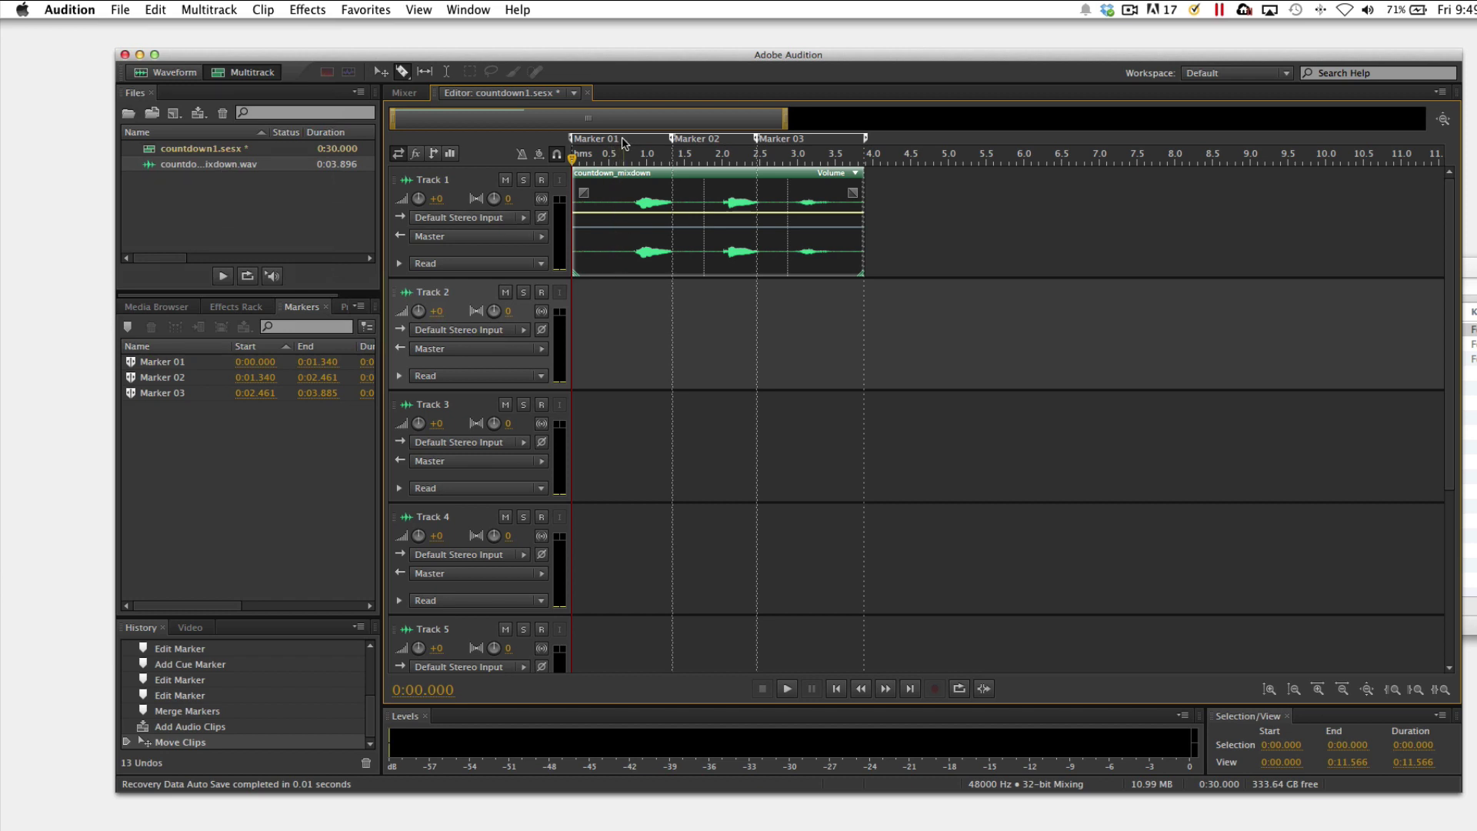
left_click(174, 365)
left_click(168, 395, "shift")
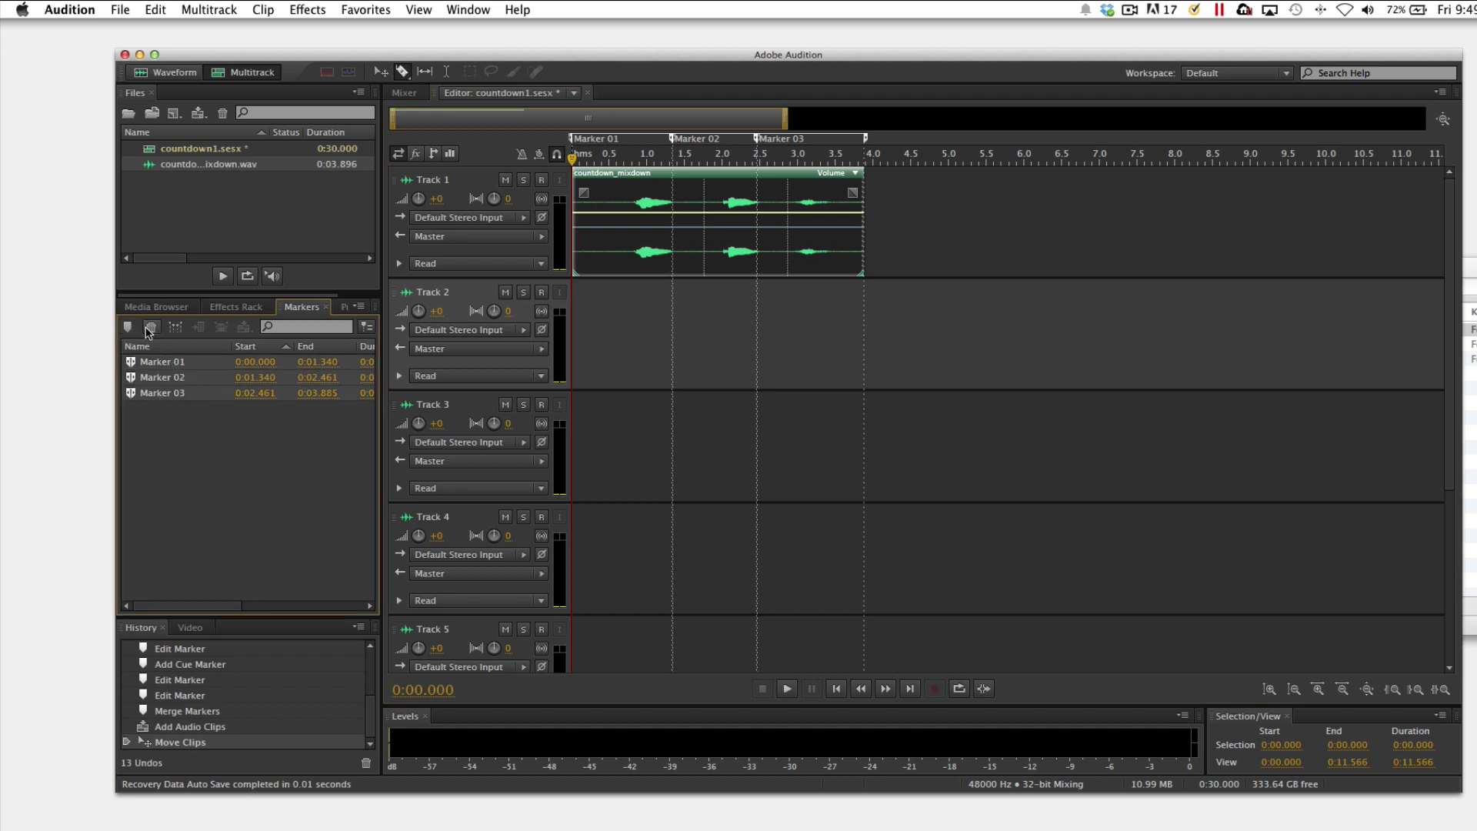
left_click(152, 328)
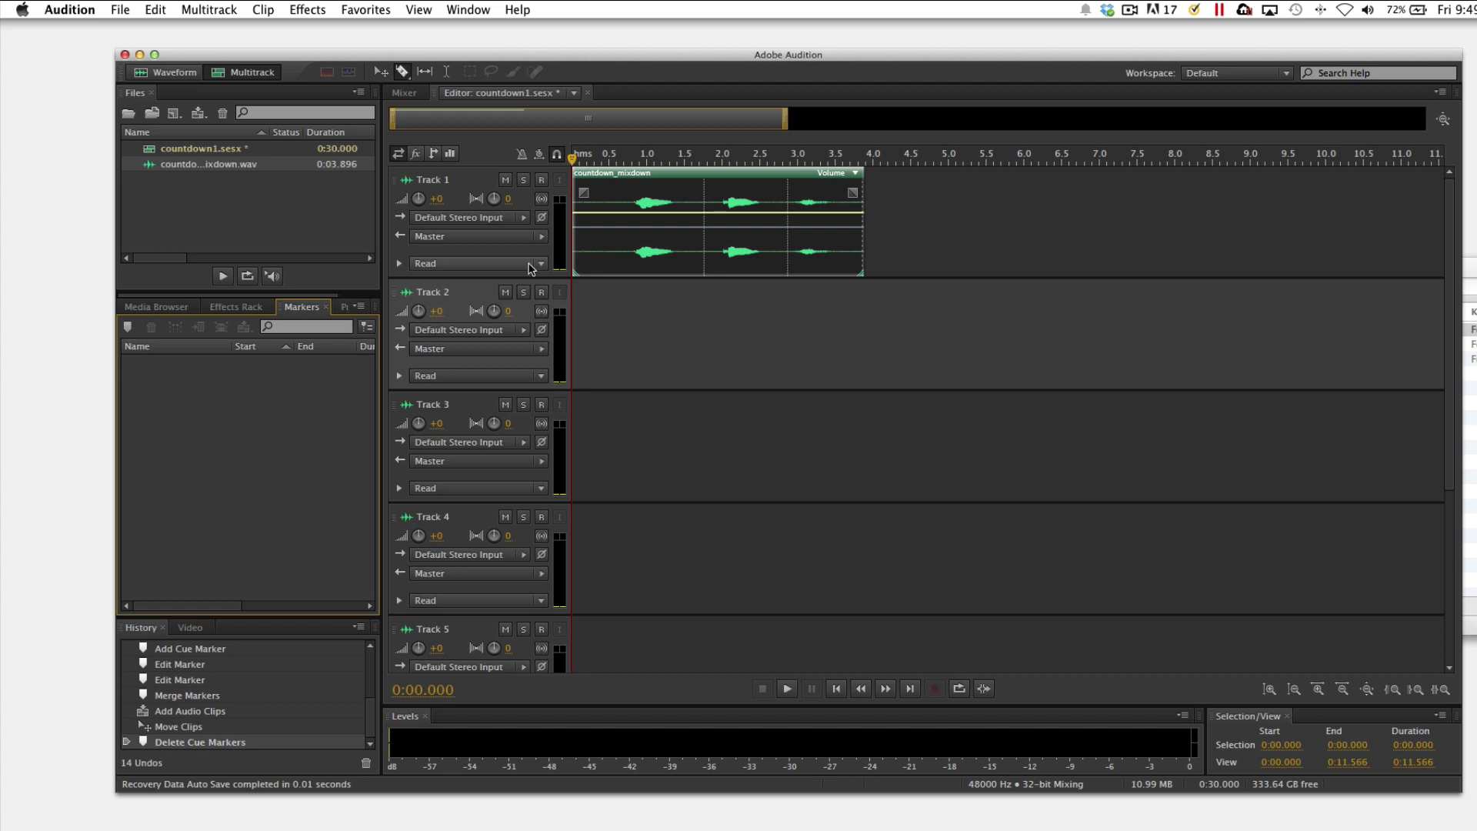
key("space")
key("space")
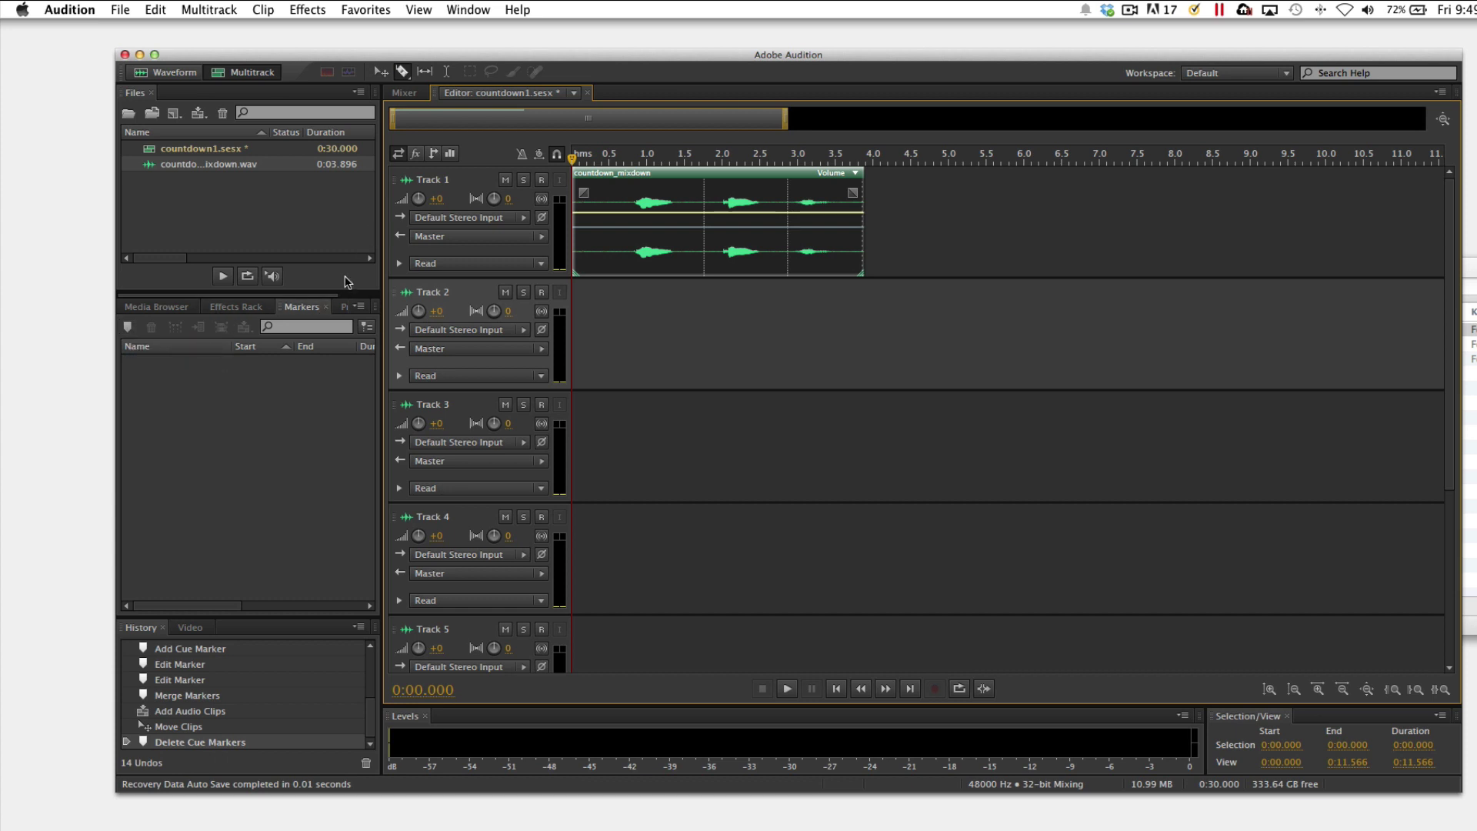
Add Marker 04 at the start and convert it to a range about 1.6 seconds long.
left_click(465, 10)
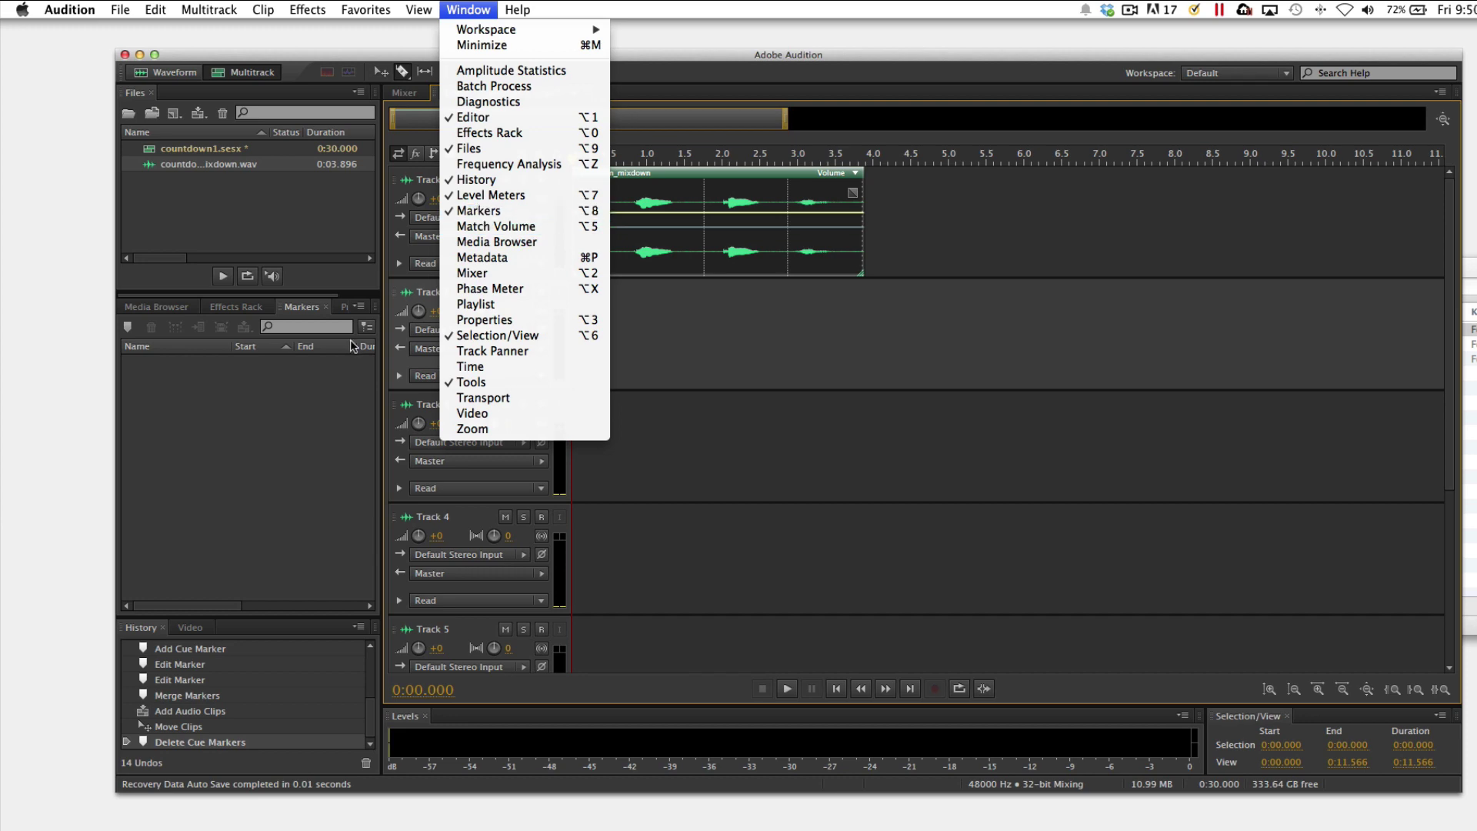
left_click(315, 394)
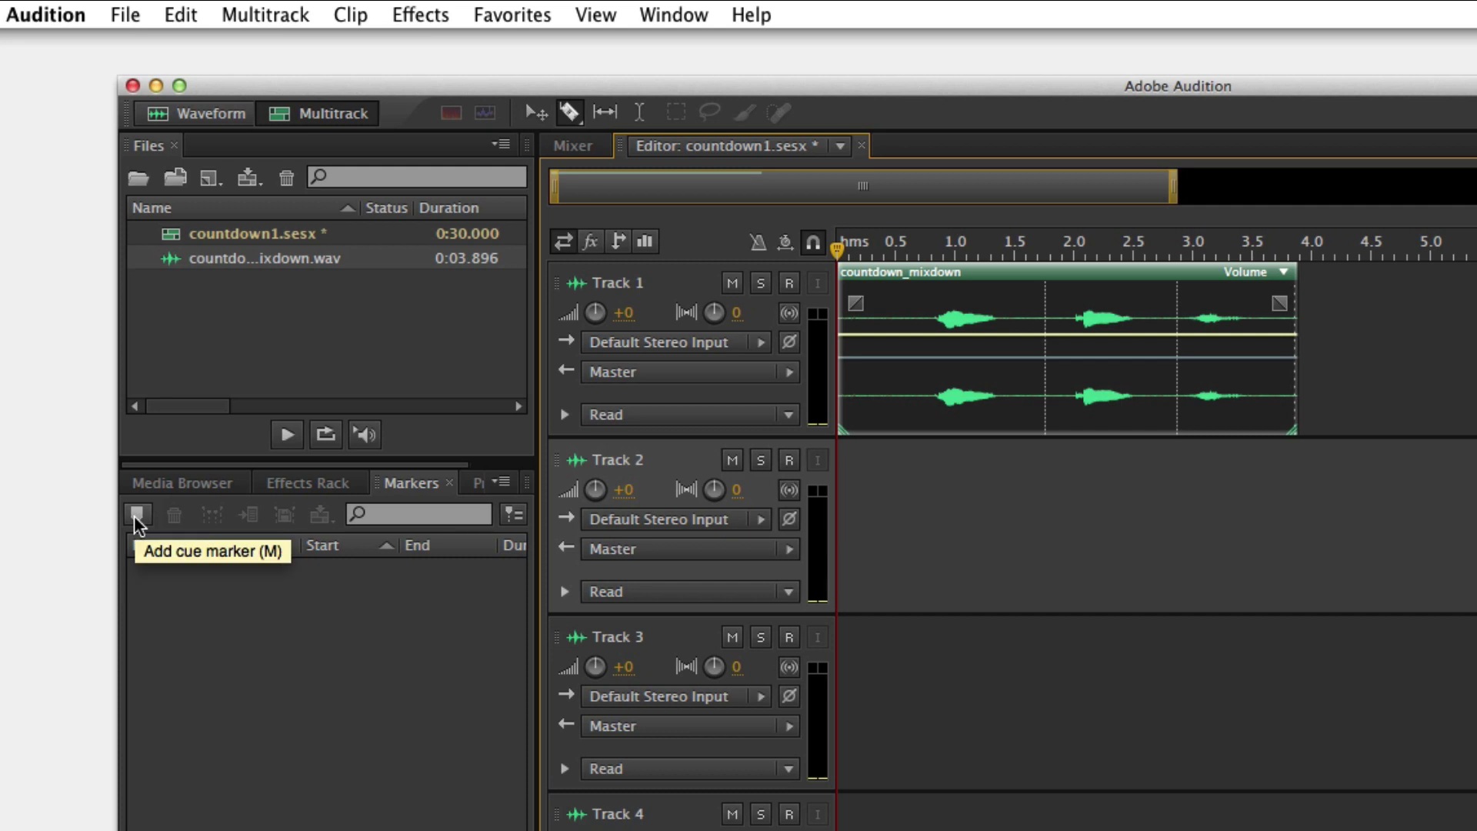
left_click(135, 516)
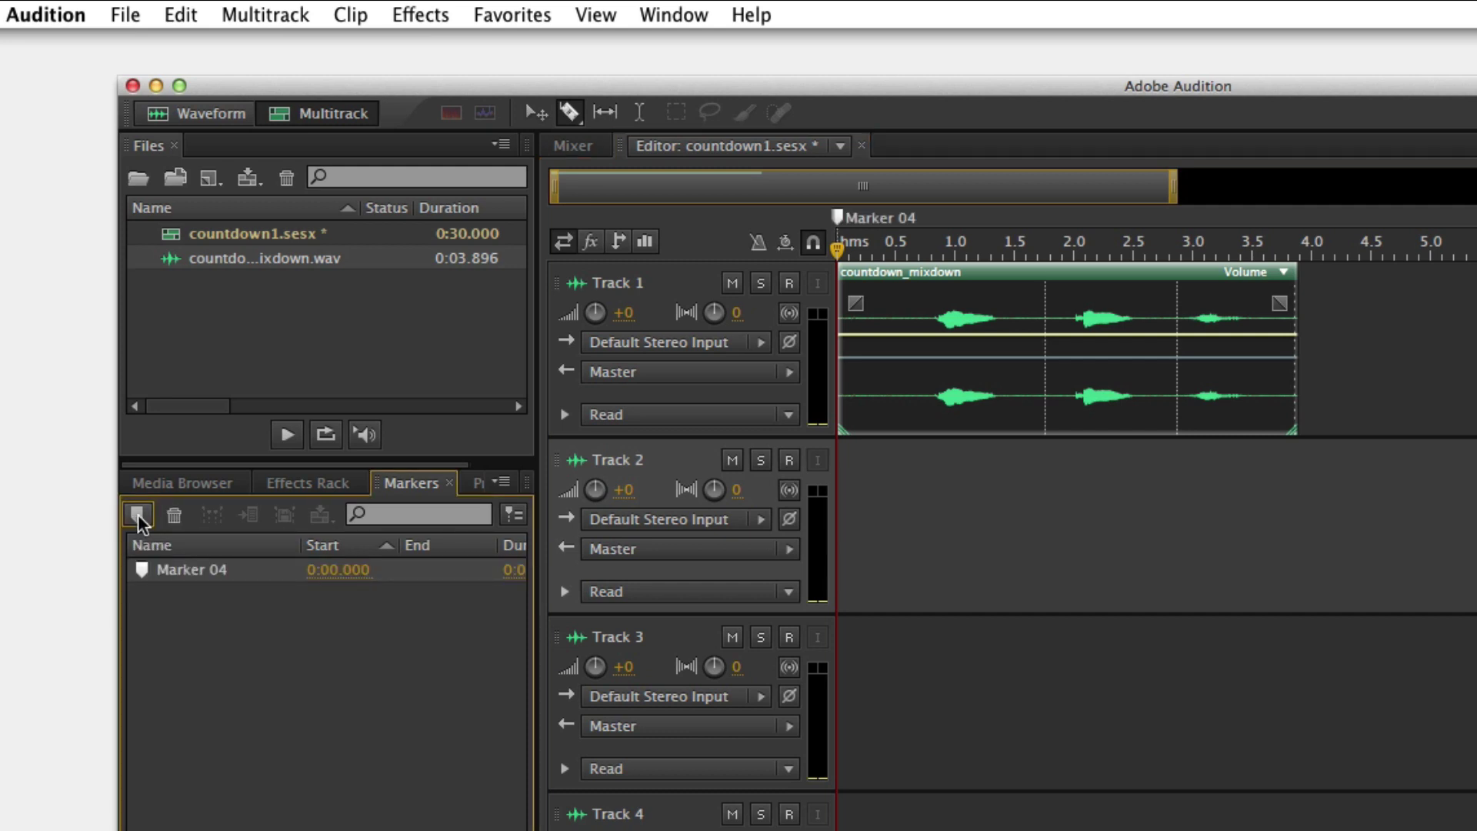
right_click(836, 219)
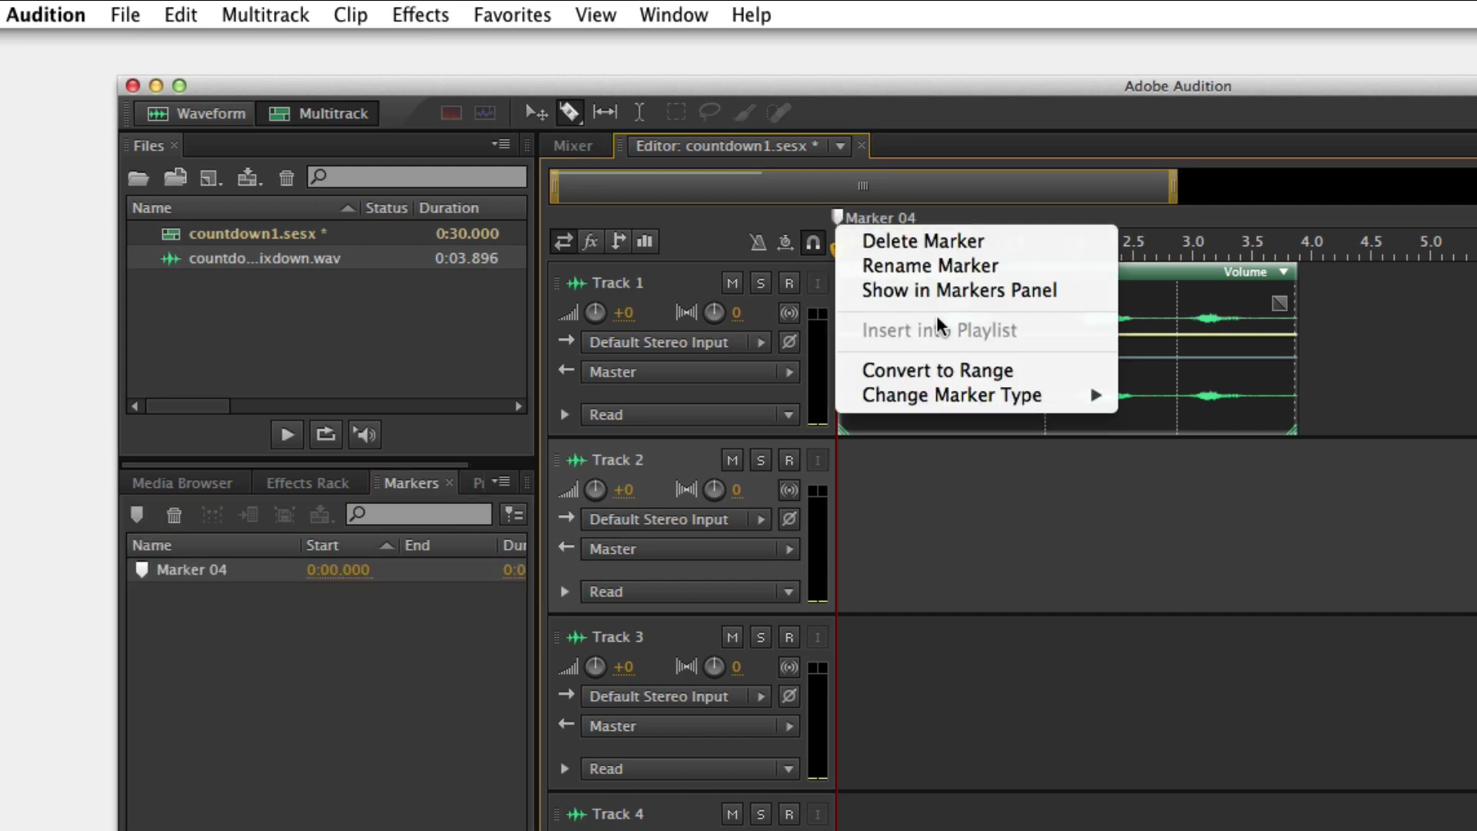
left_click(926, 371)
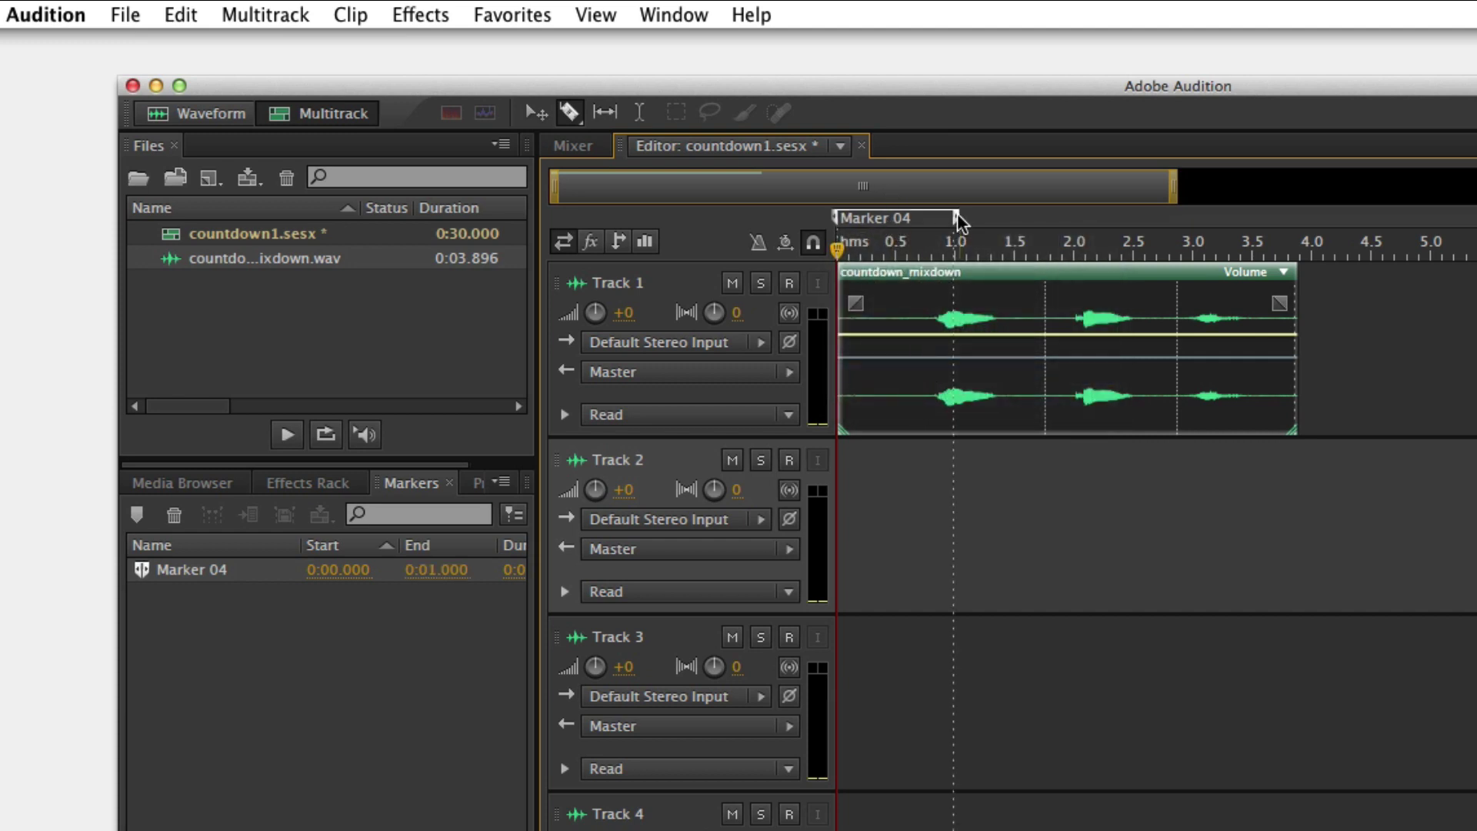
left_click_drag(957, 223, 1032, 226)
Add Marker 05 near 1.65 seconds as a range ending at 2.734 seconds.
left_click(1032, 246)
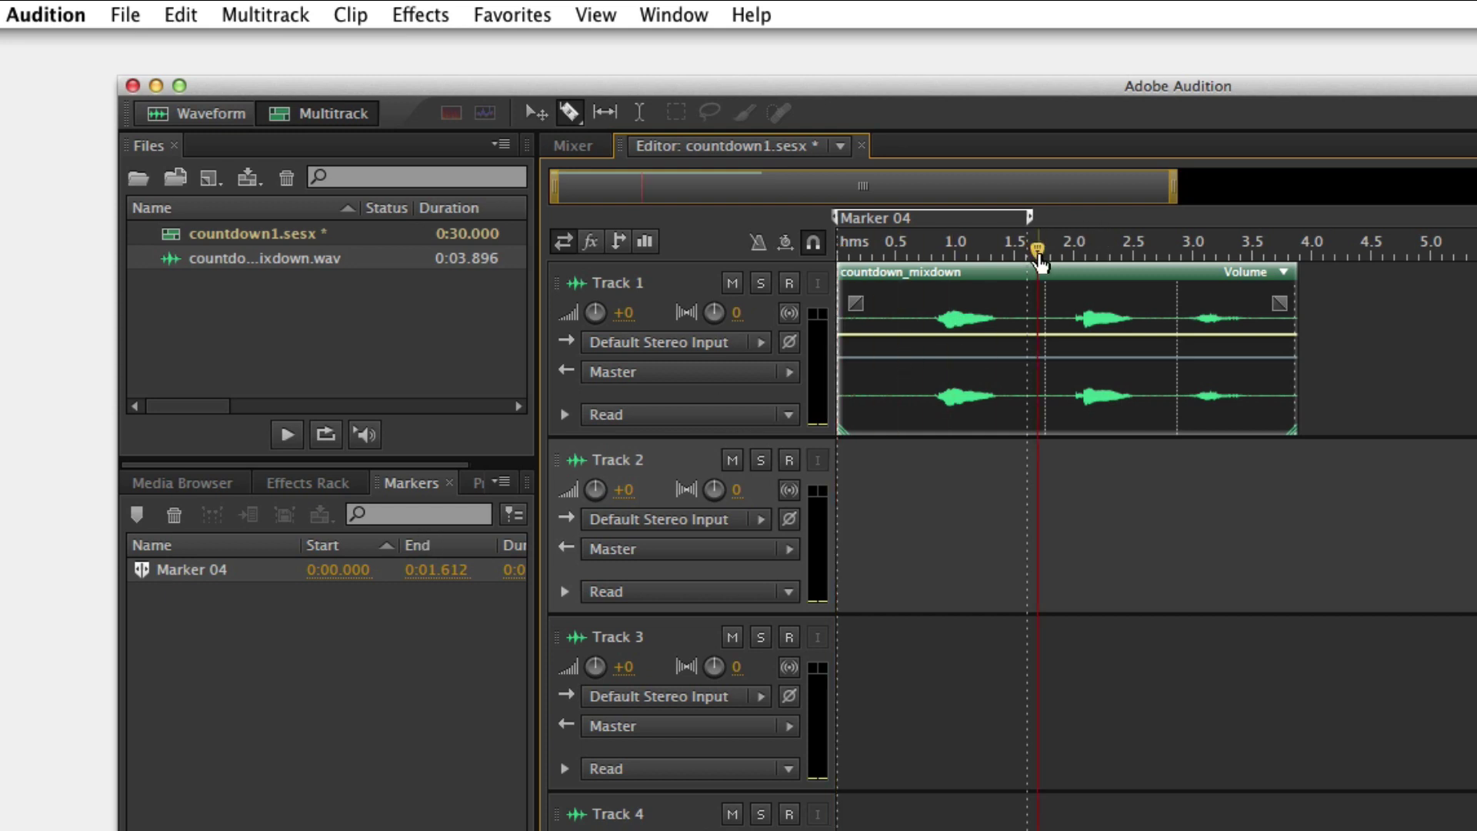
key("m")
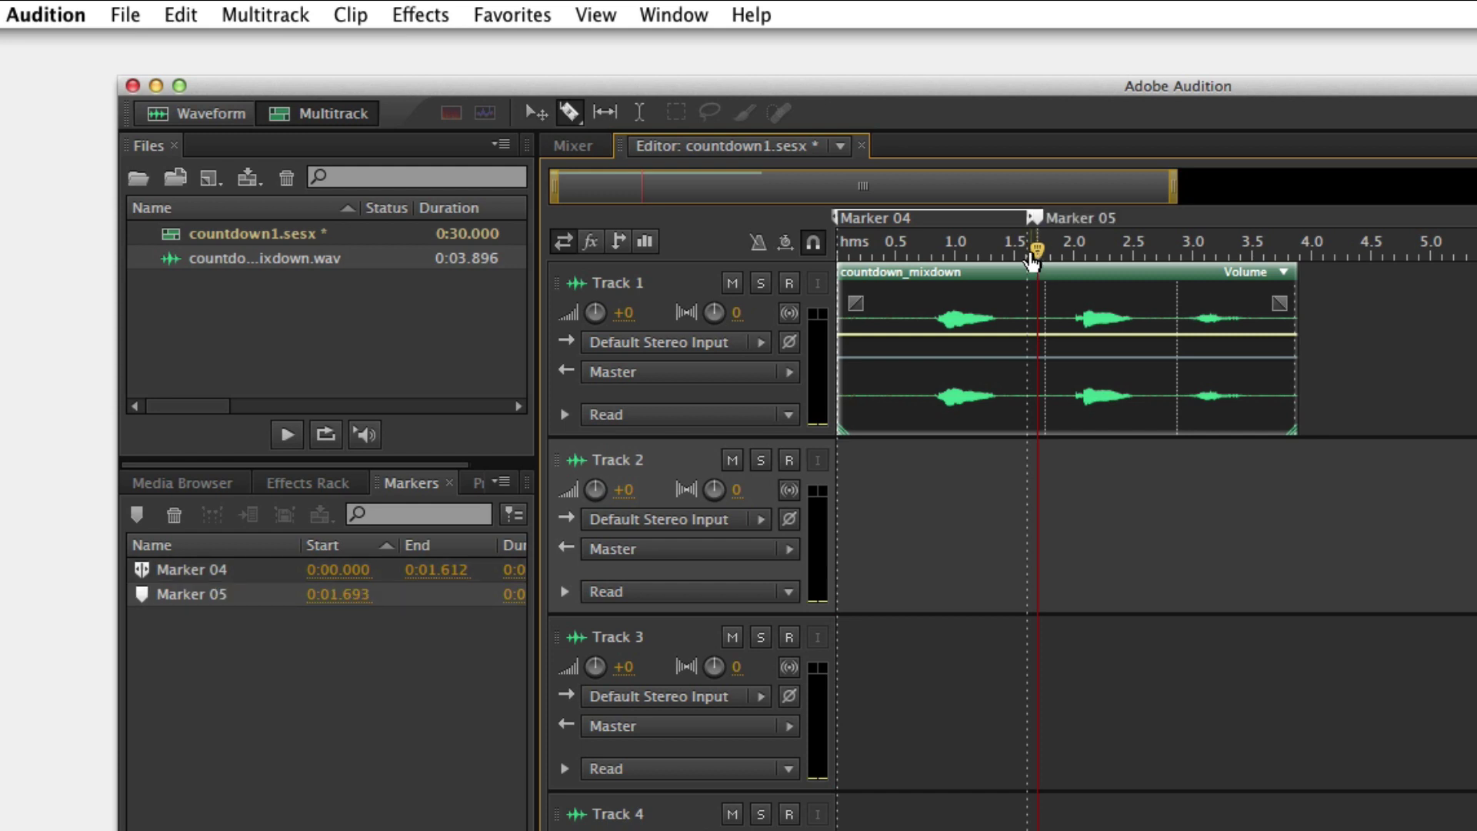
left_click(1036, 217)
right_click(1037, 218)
left_click(1115, 372)
left_click_drag(1158, 218, 1168, 251)
Add Marker 06 just before the third word and convert it to a range marker.
left_click(1174, 245)
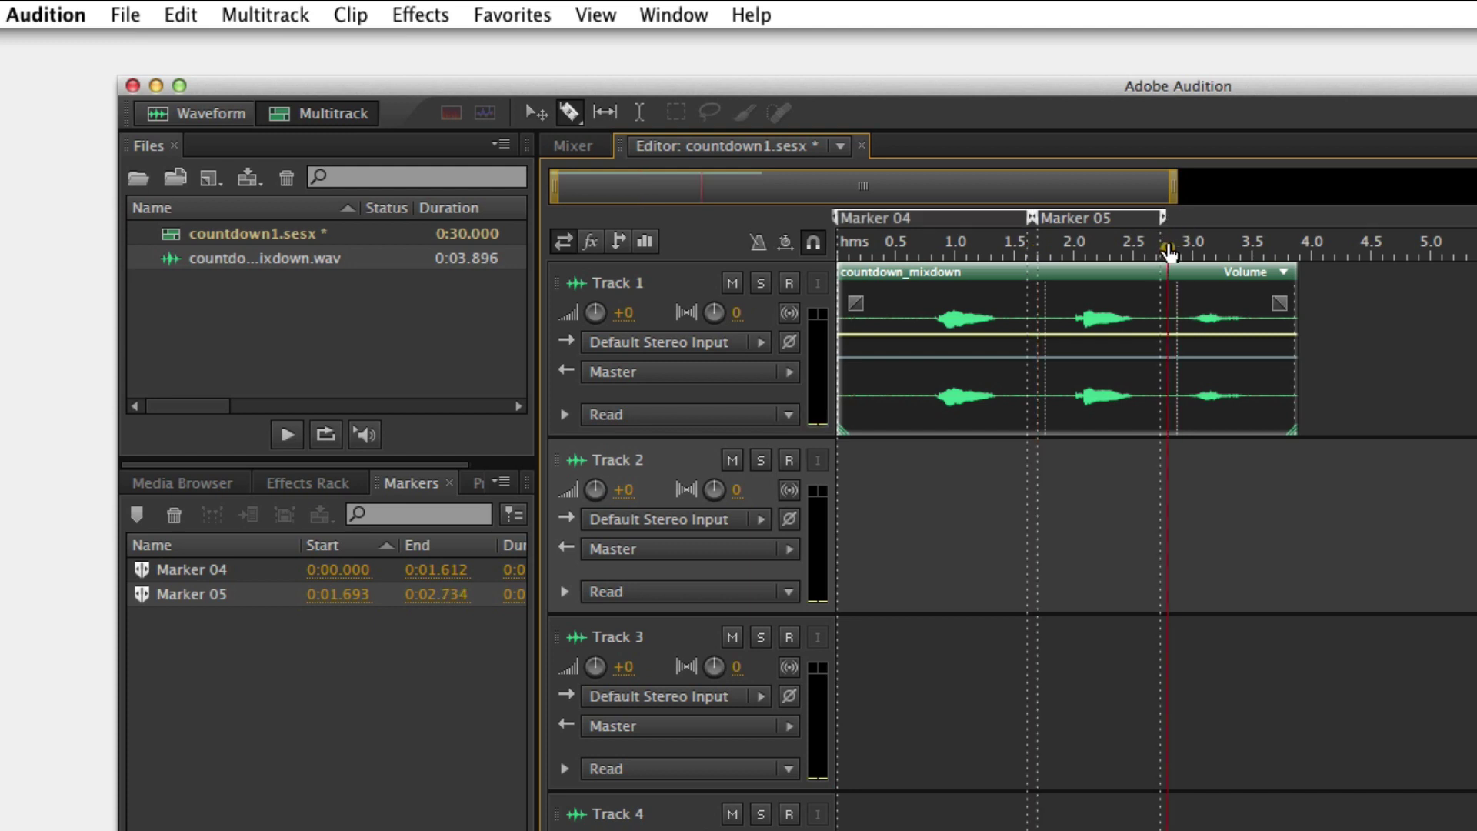
key("m")
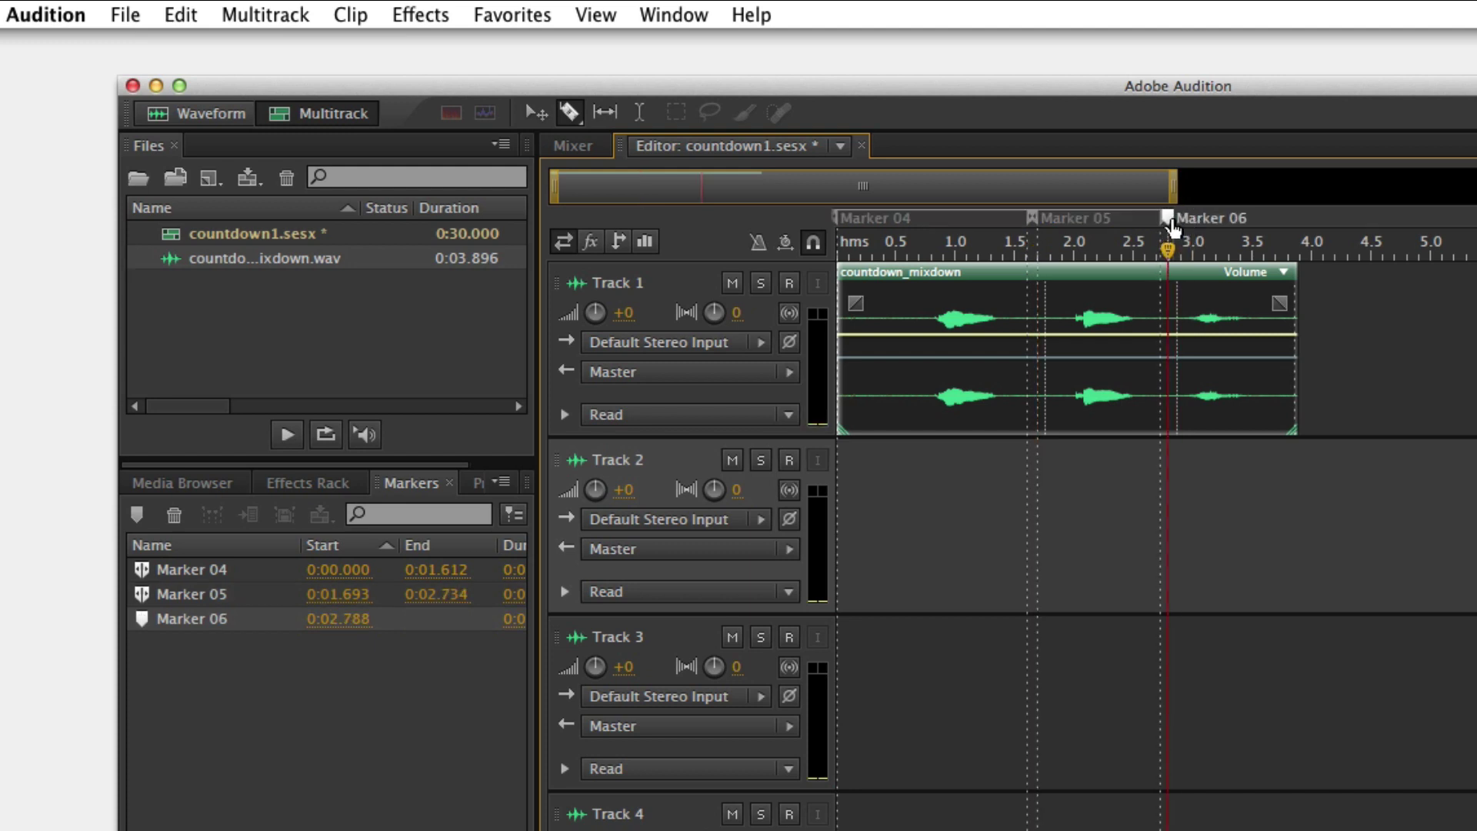
right_click(1167, 218)
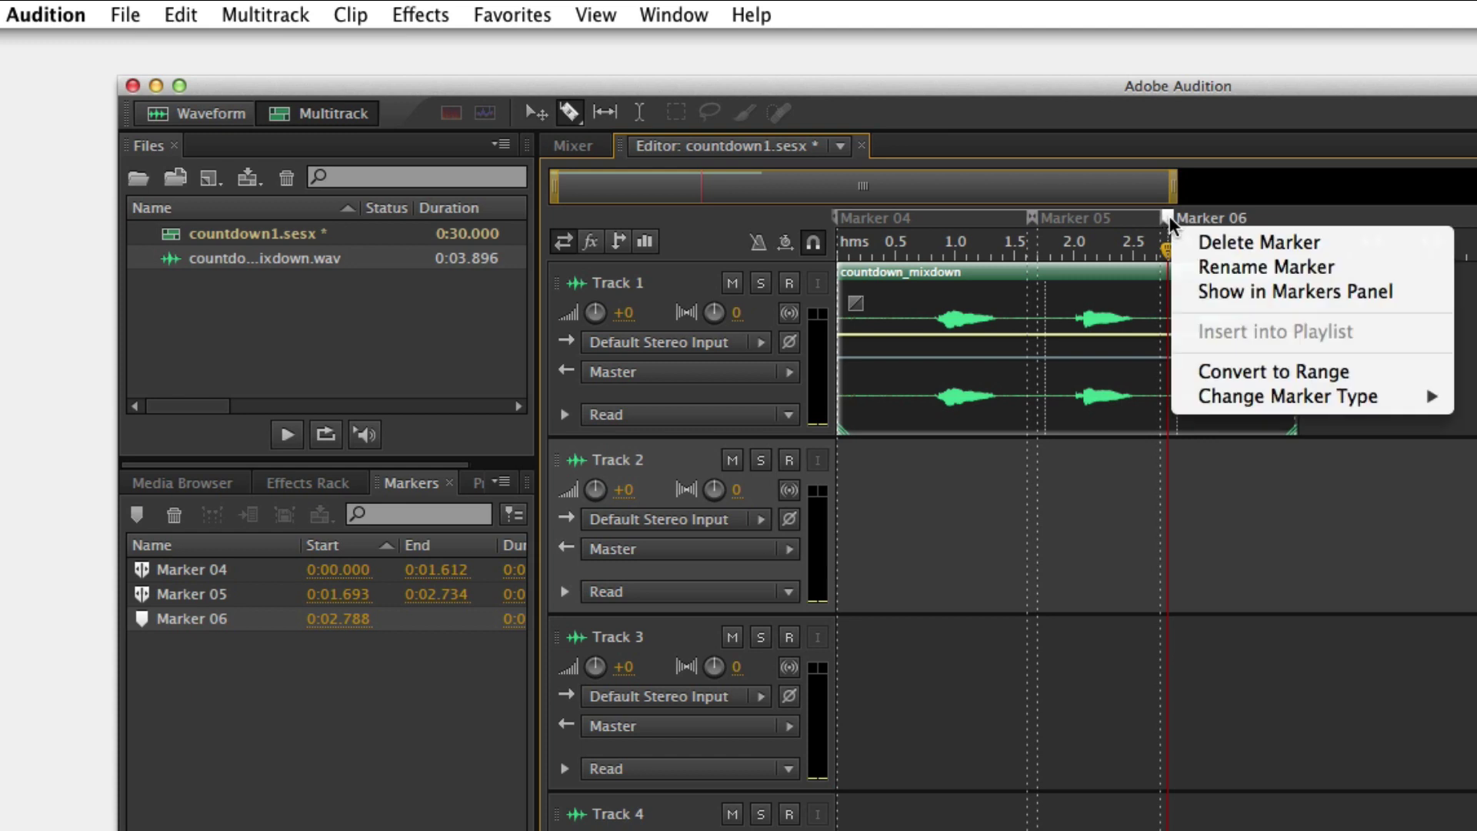
left_click(1257, 371)
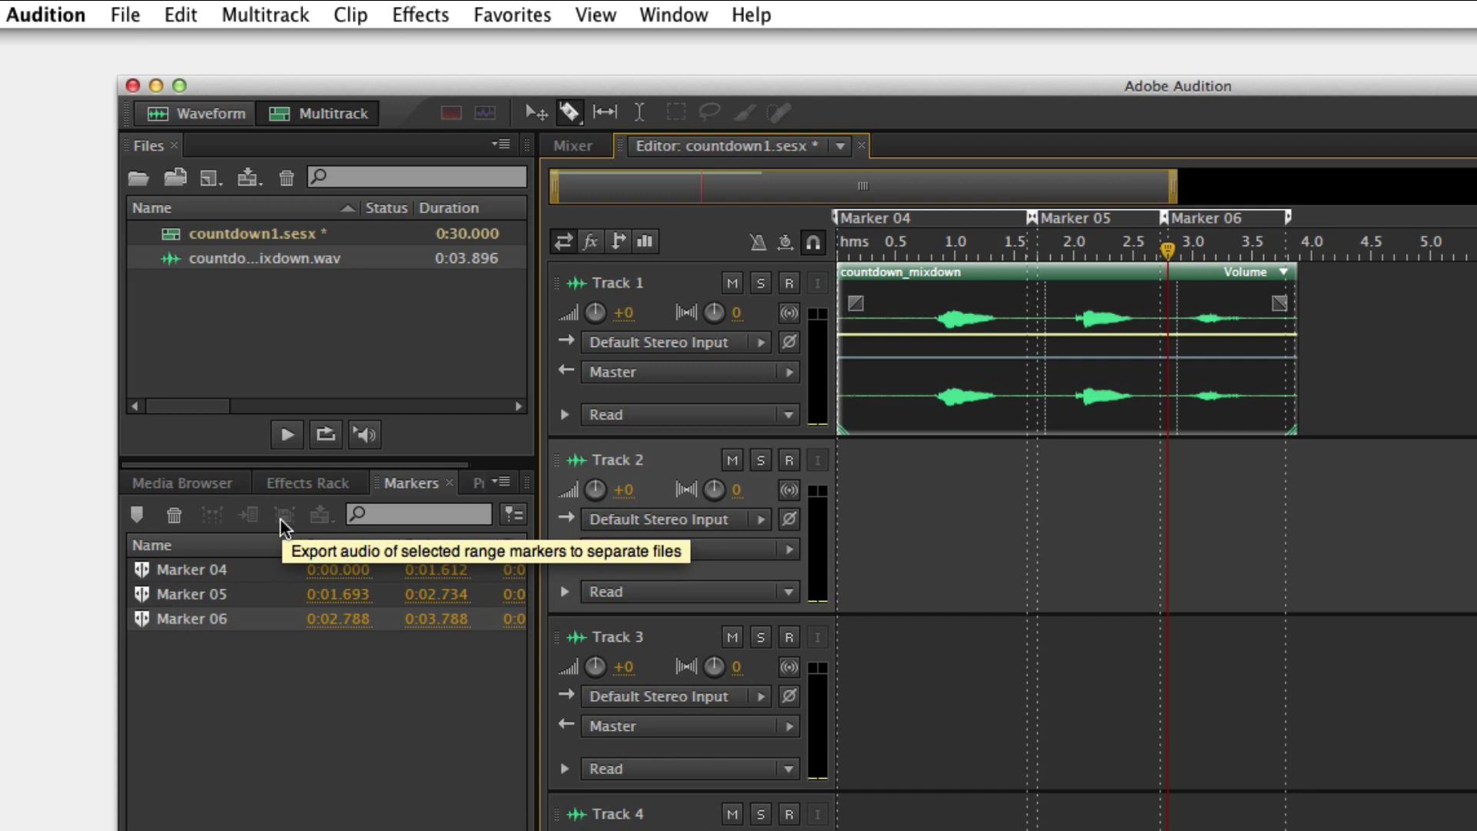
Select Markers 04–06 and mix the entire session down to a new file.
left_click(193, 569)
left_click(189, 619, "shift")
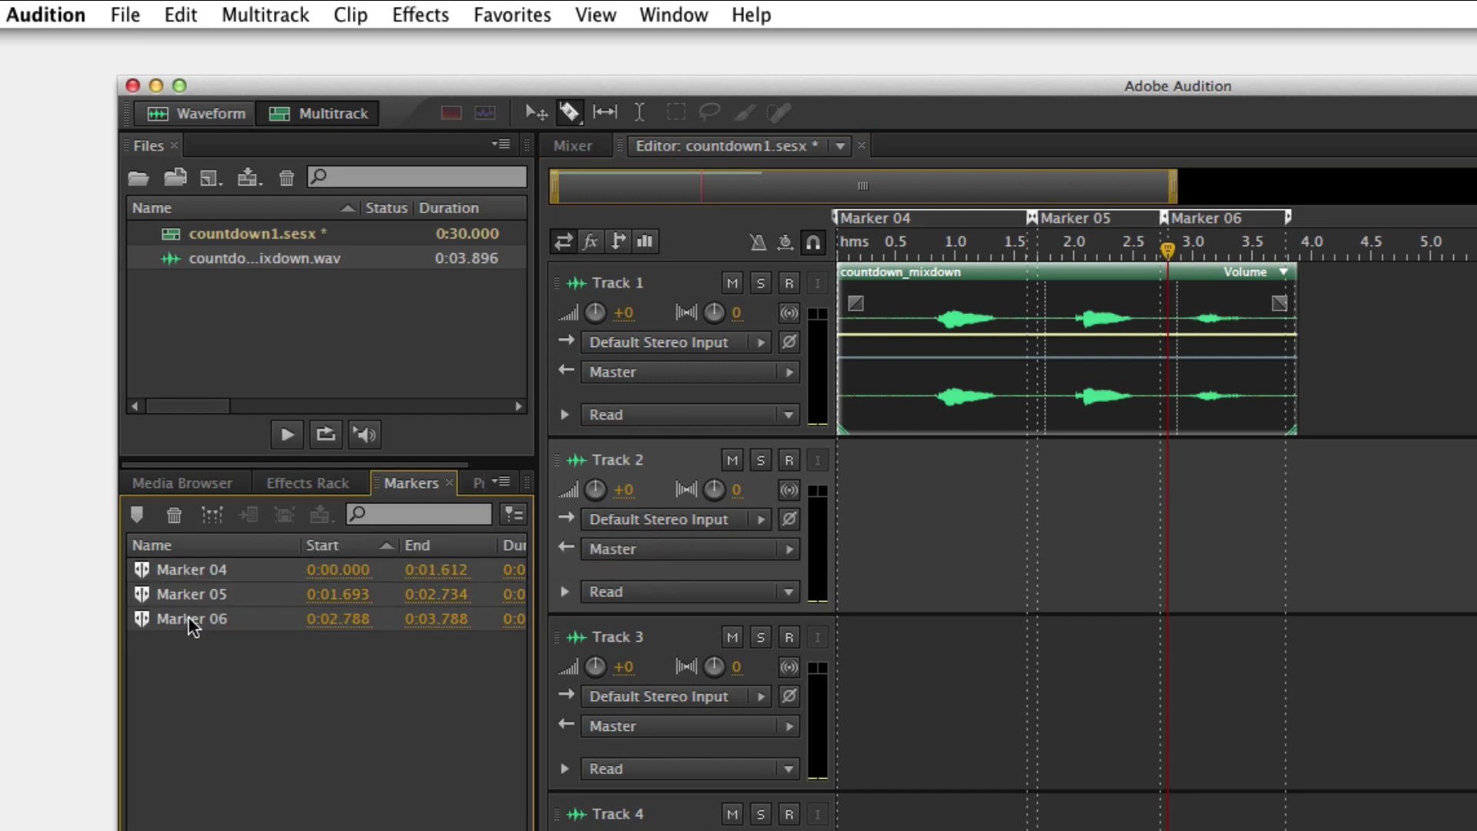
left_click(262, 15)
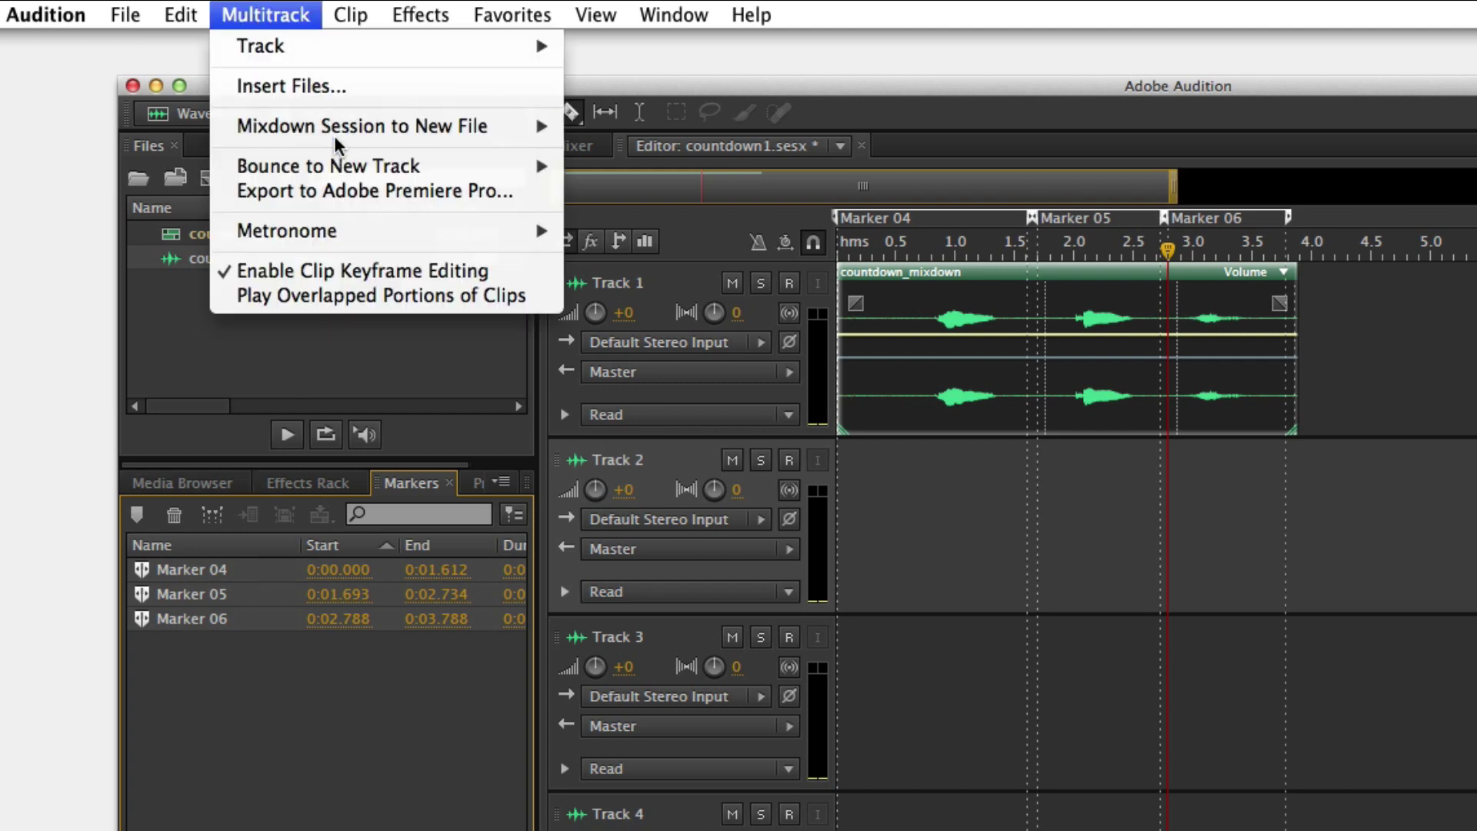
mouse_move(334, 129)
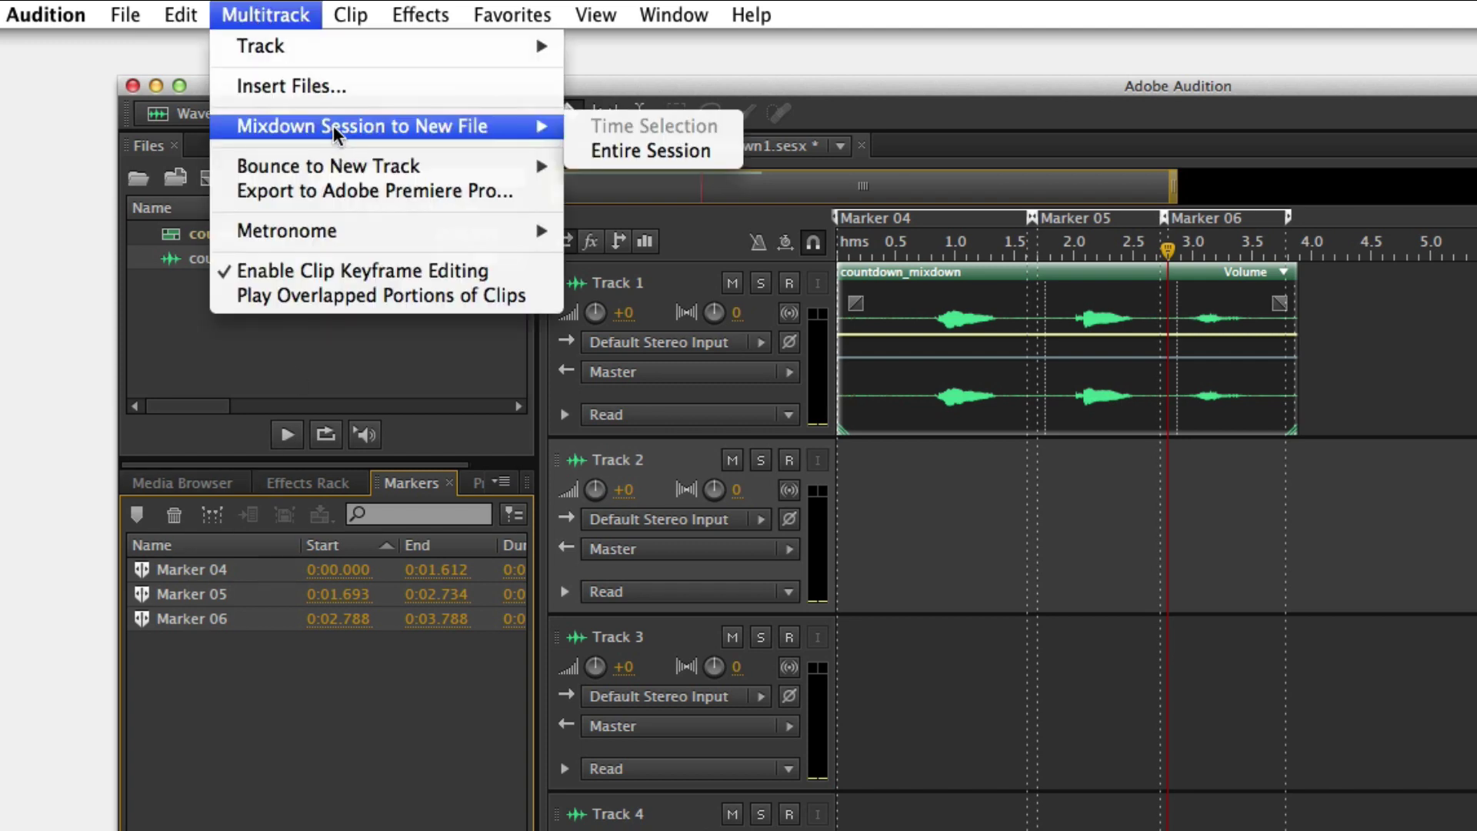
left_click(657, 147)
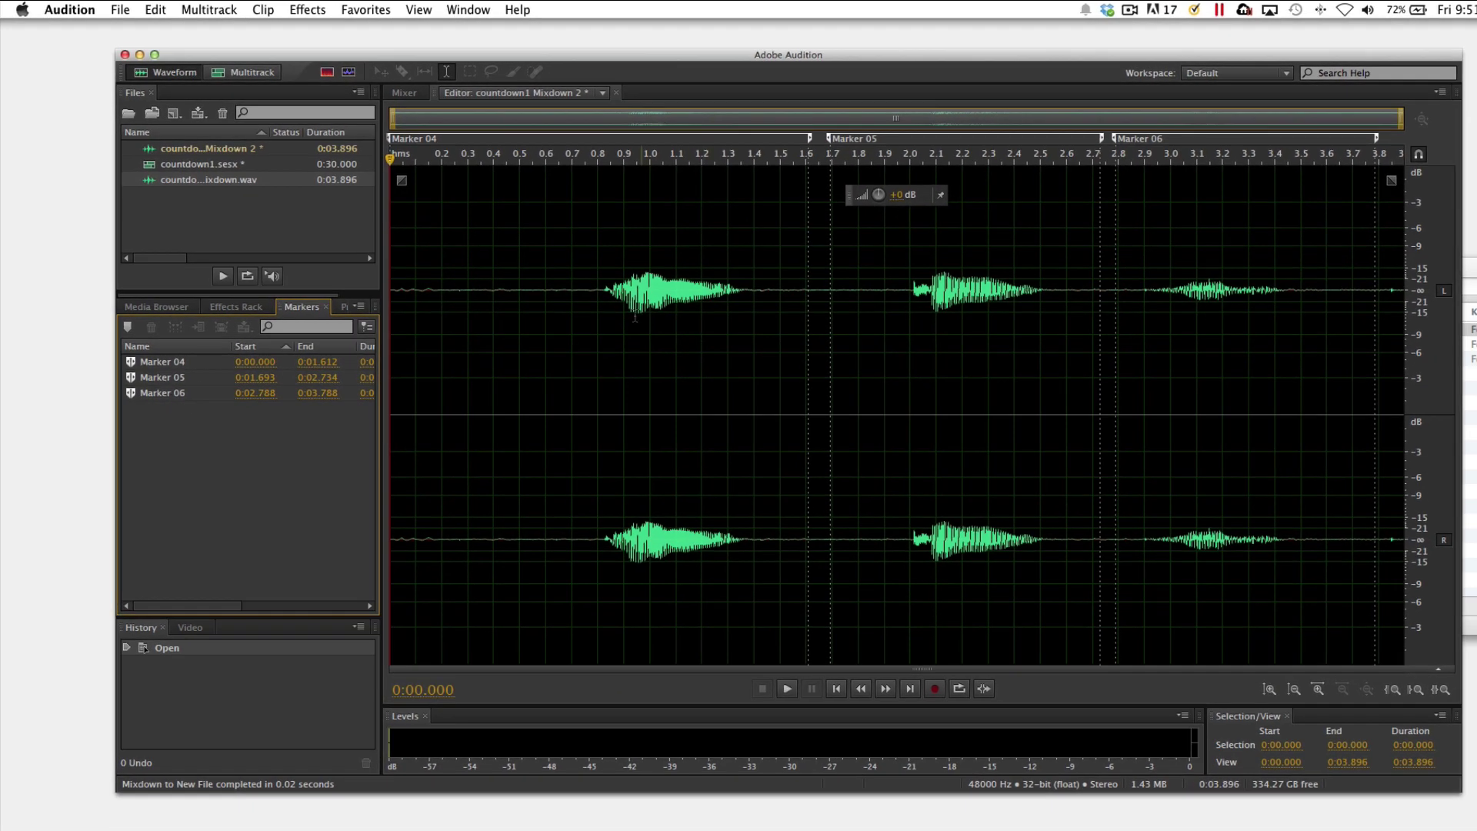
Merge Markers 04–06 so ranges abut, ending at 0:01.693 and 0:02.788.
left_click(199, 11)
mouse_move(215, 79)
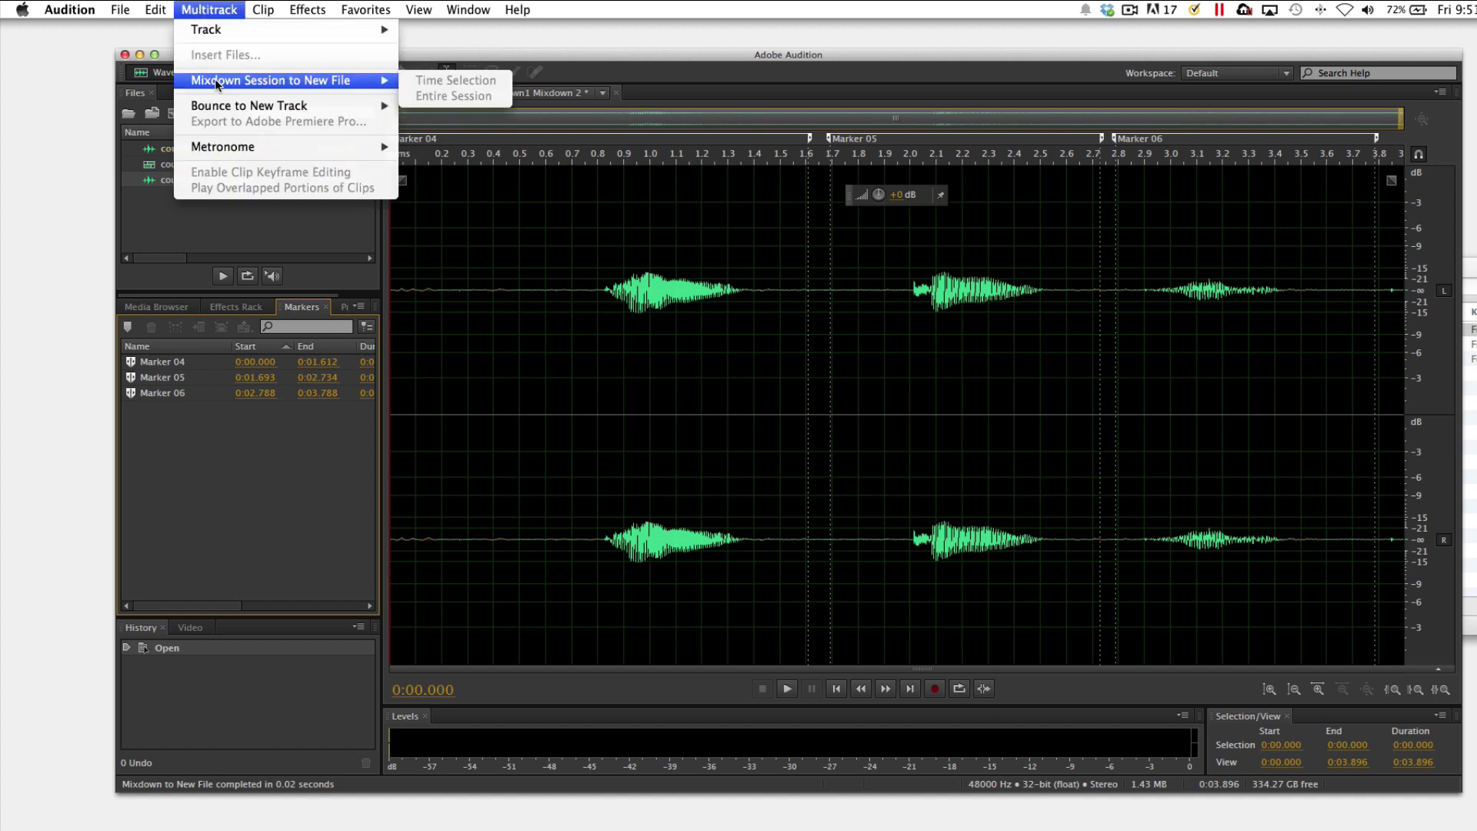
left_click(511, 185)
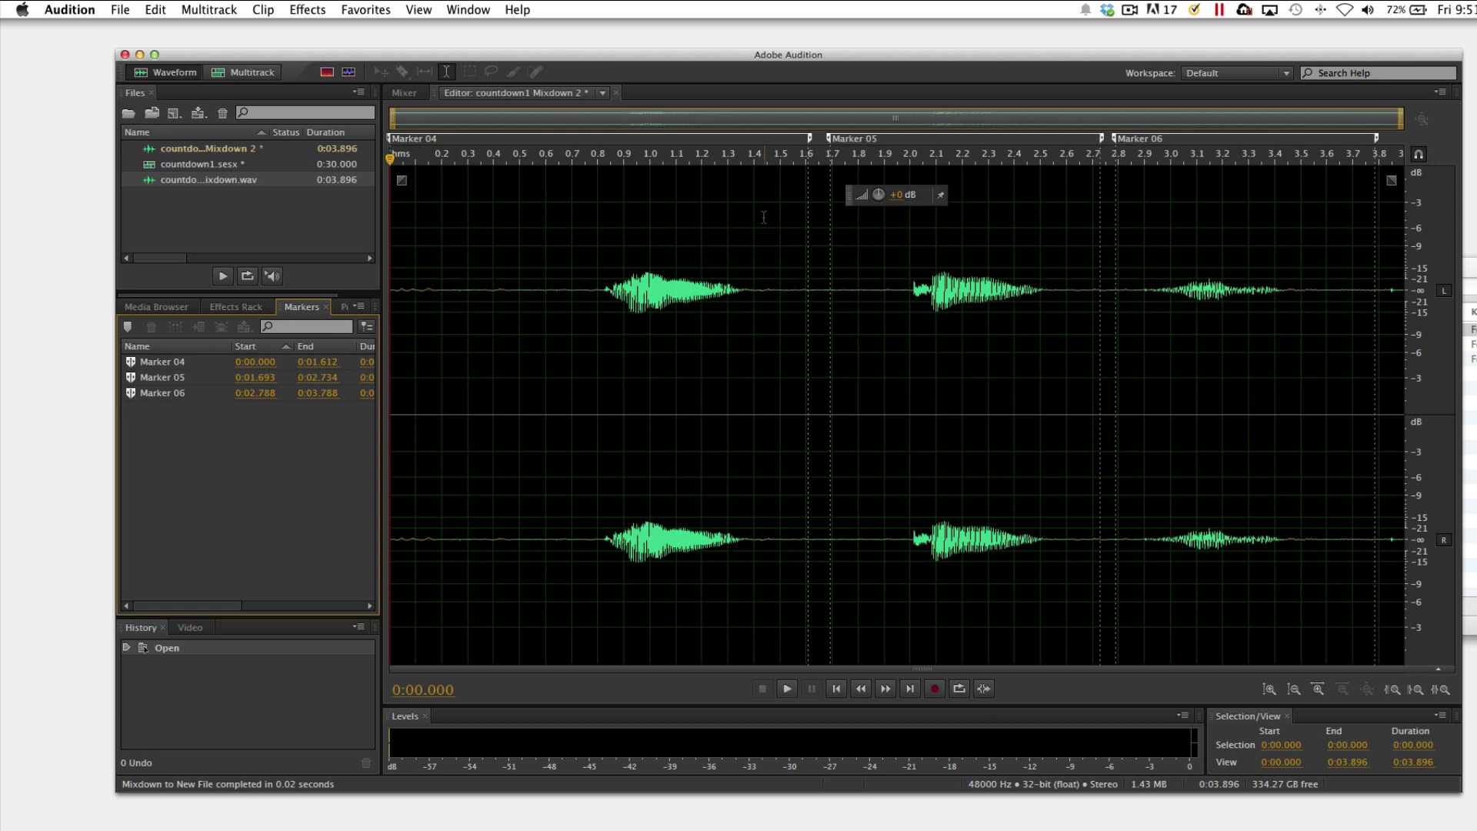
left_click_drag(146, 362, 159, 398)
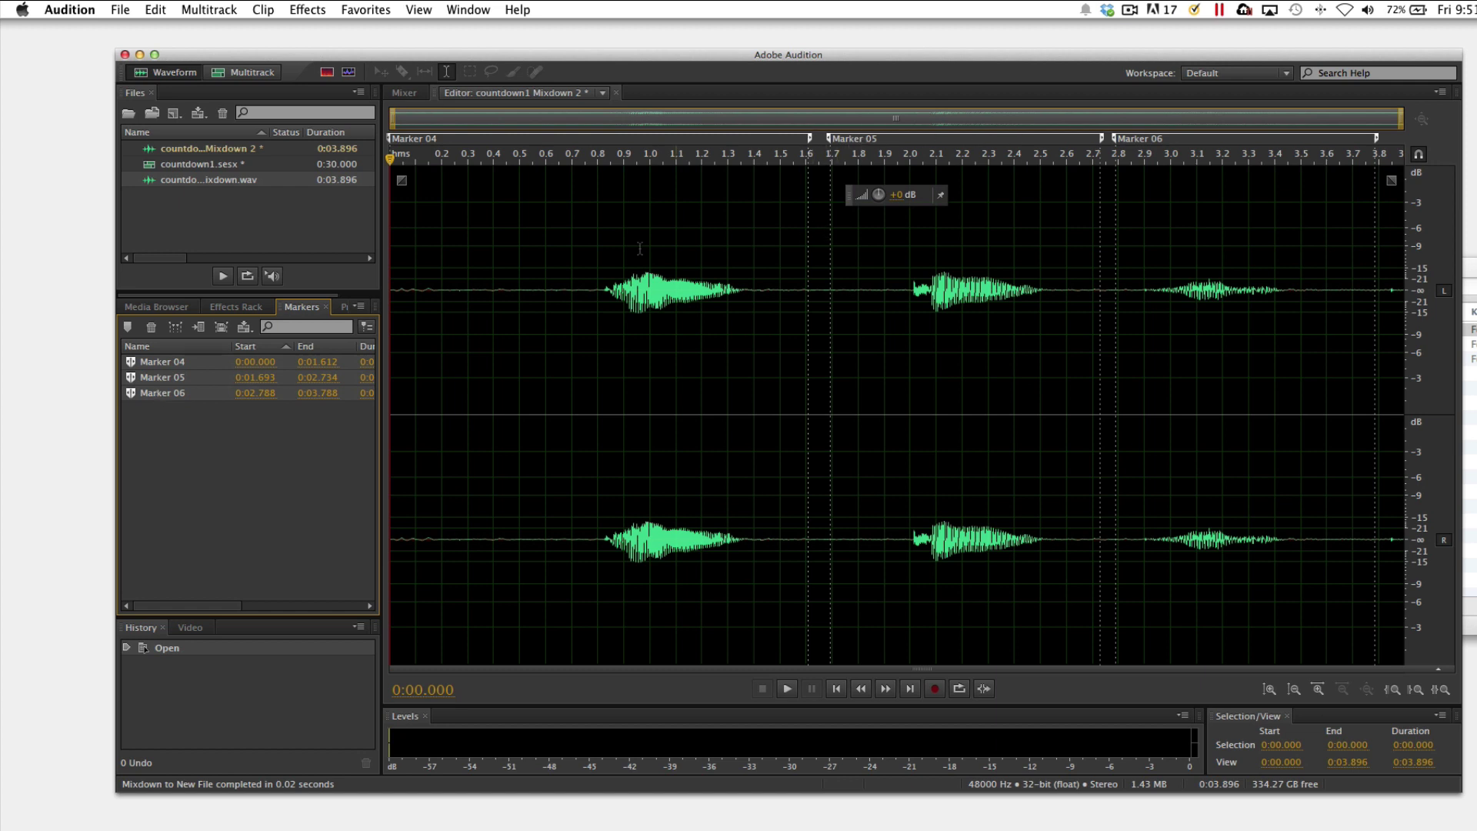
left_click(175, 329)
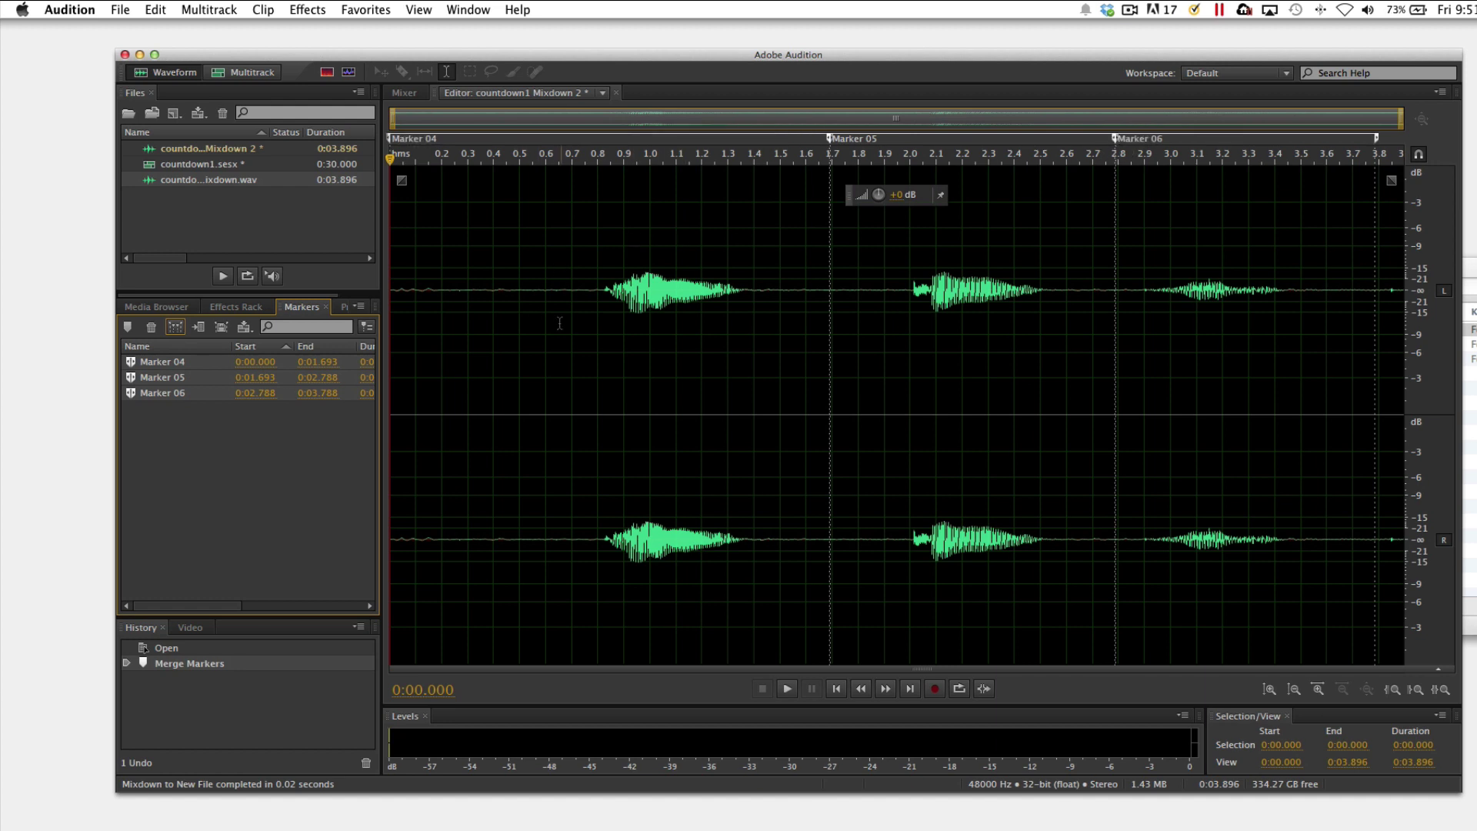
Delete the leading silence, both gaps between words, and the trailing silence from the waveform.
left_click_drag(565, 313, 327, 323)
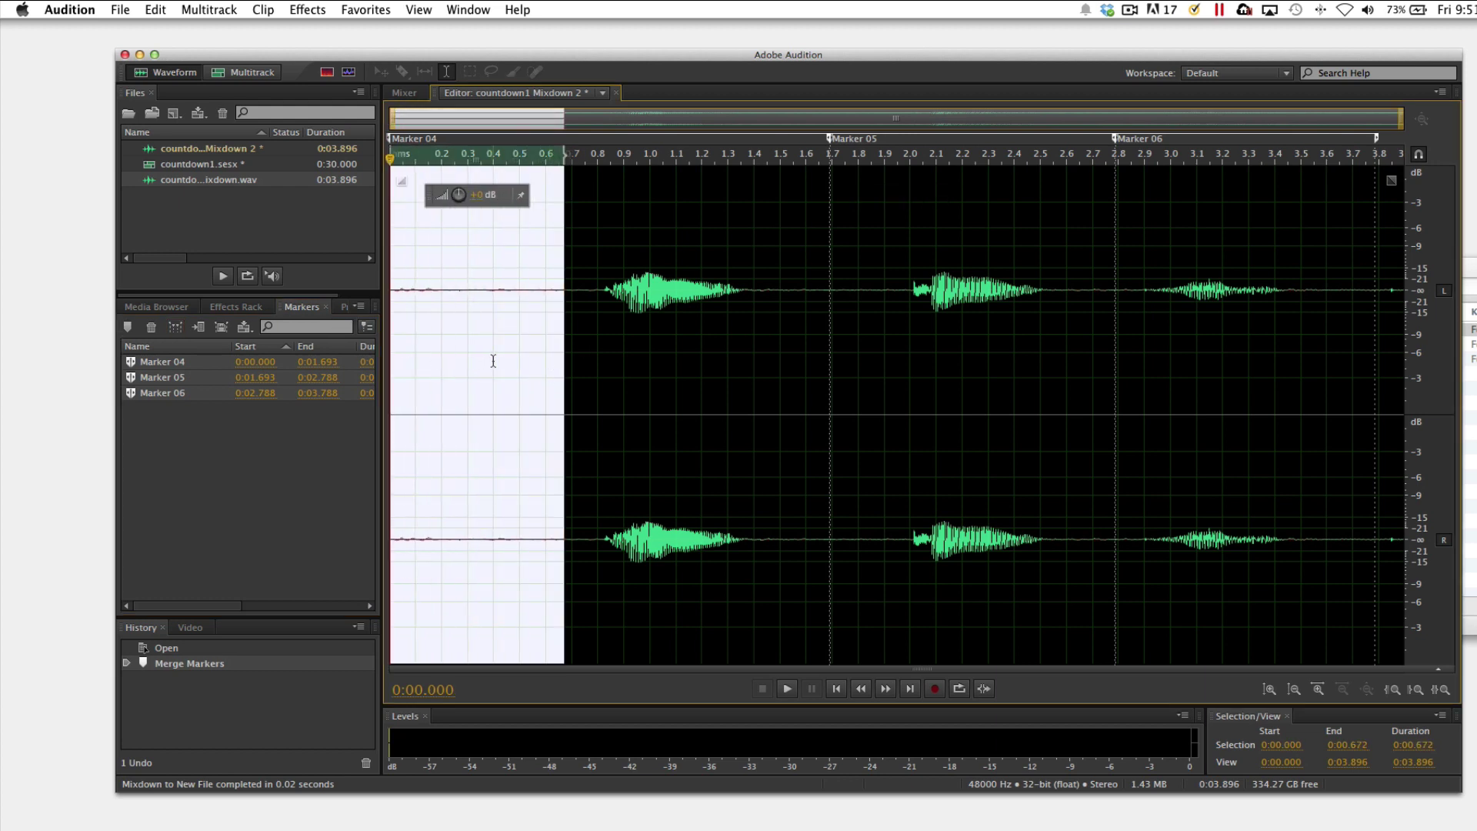
key("Delete")
left_click_drag(653, 330, 776, 338)
key("Delete")
left_click_drag(962, 327, 1034, 330)
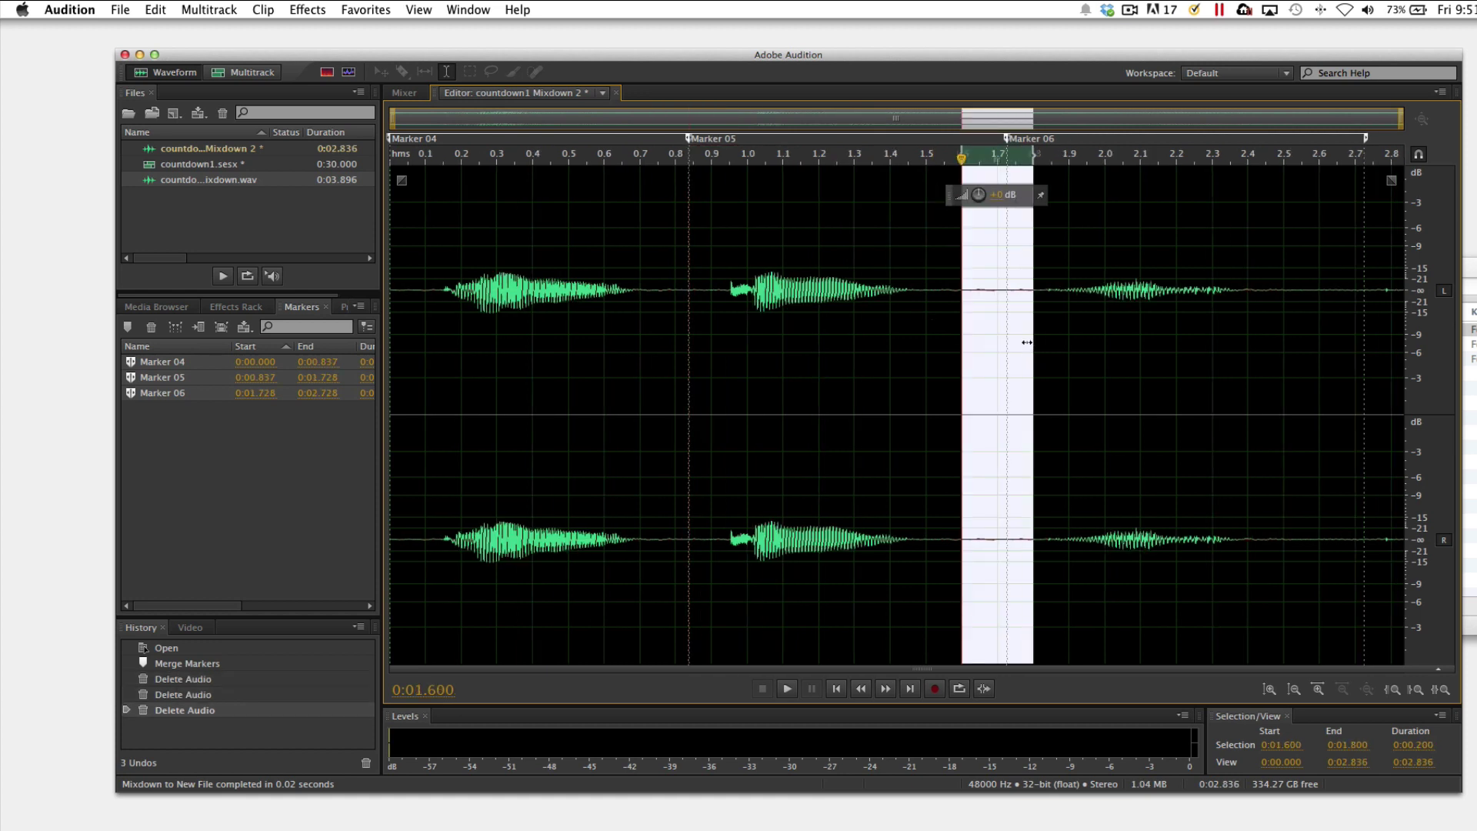
key("Delete")
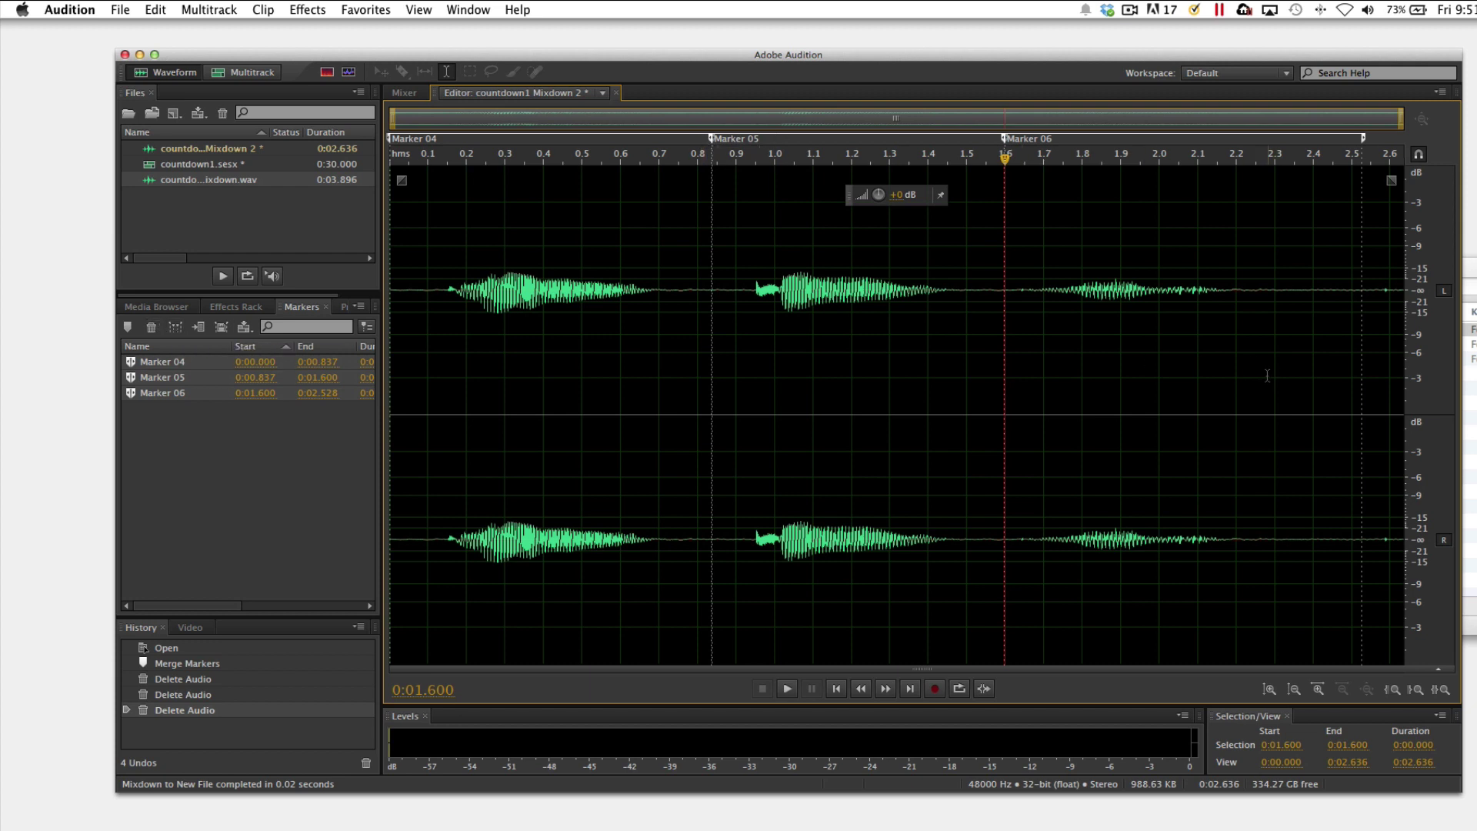
left_click_drag(1262, 369, 1425, 367)
key("Delete")
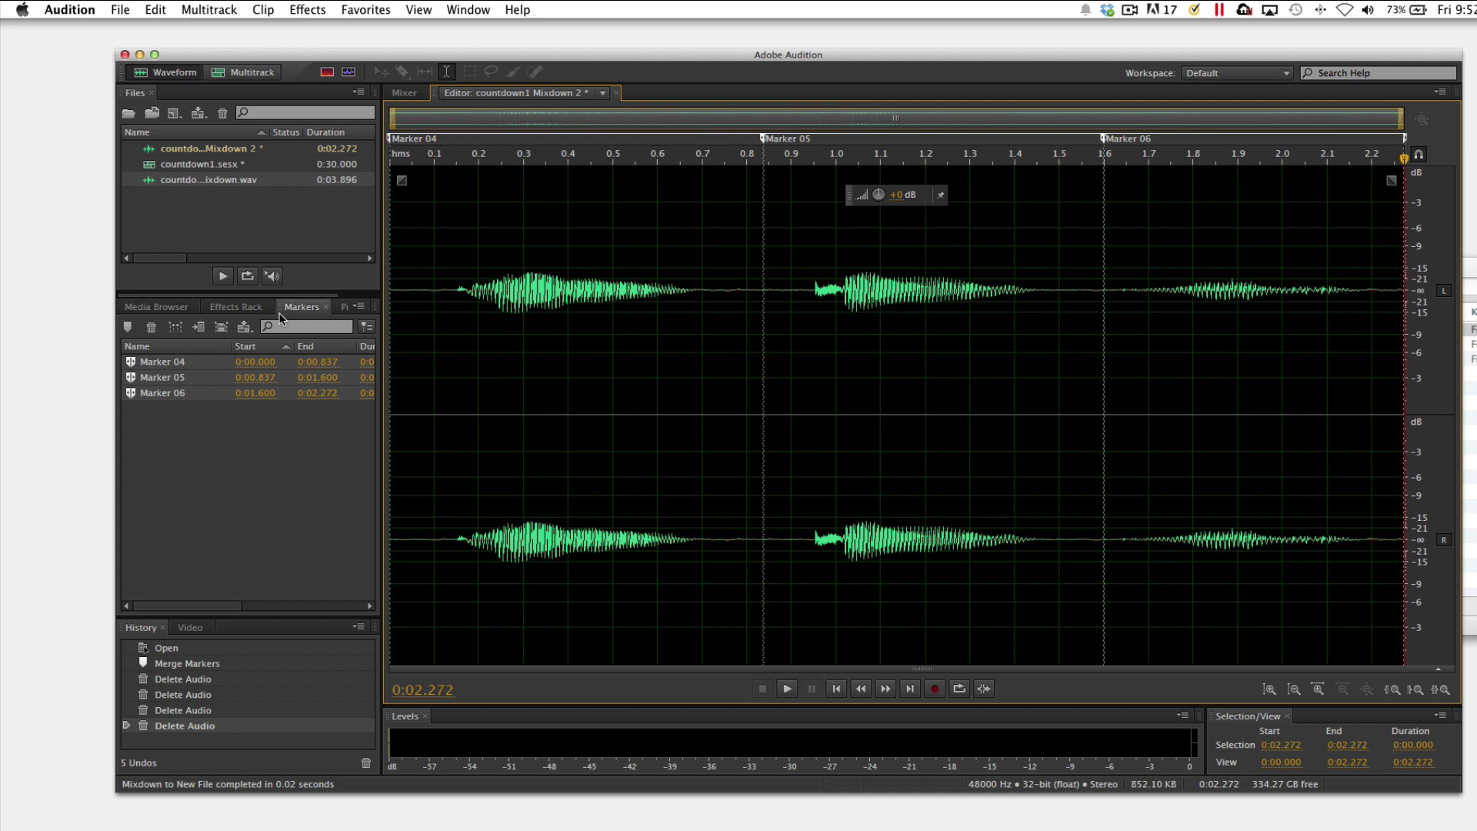
Export Markers 04–06 as separate Wave PCM files with the prefix audio_.
left_click(154, 362)
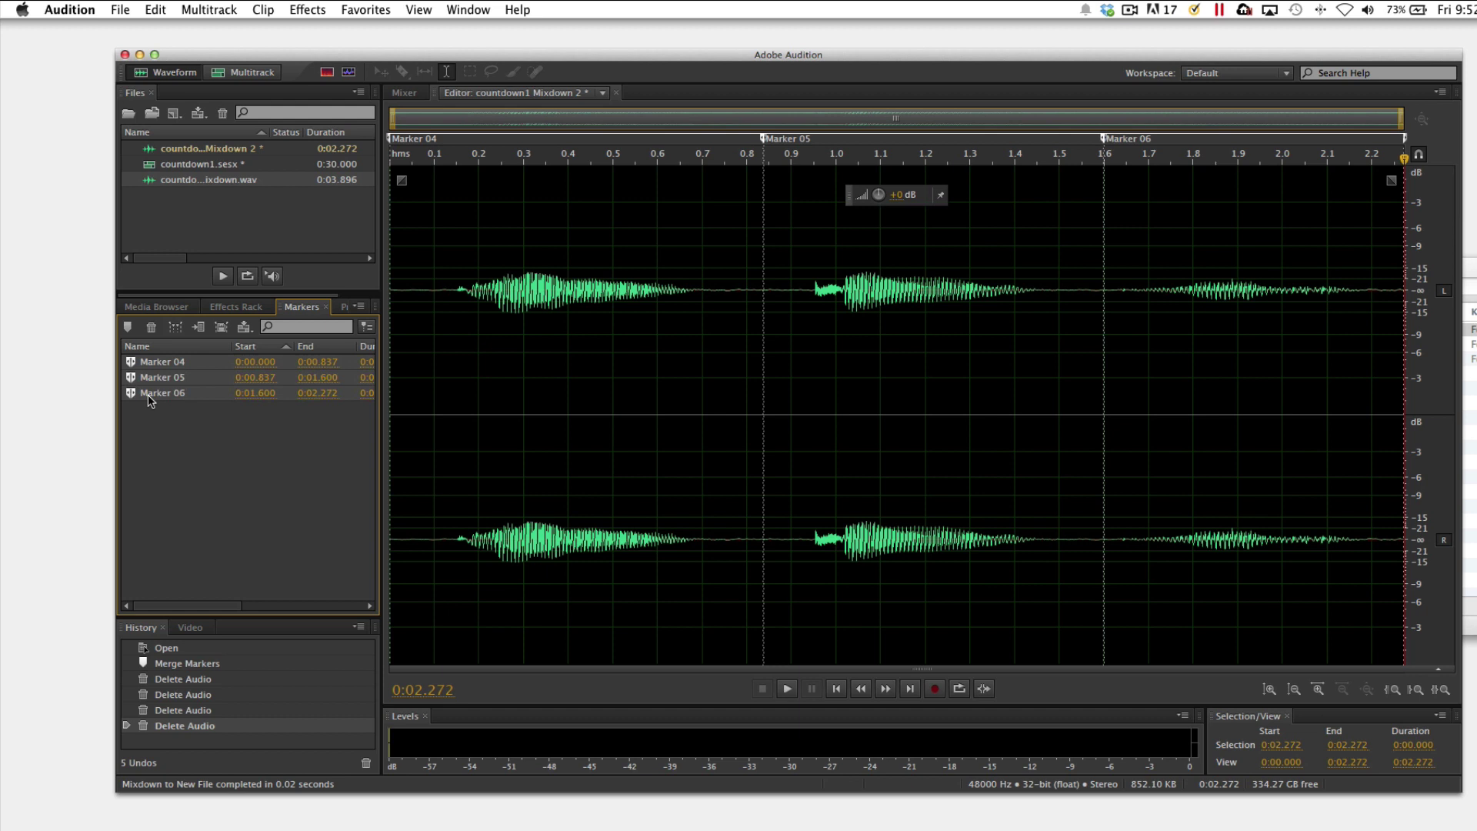
left_click(222, 328)
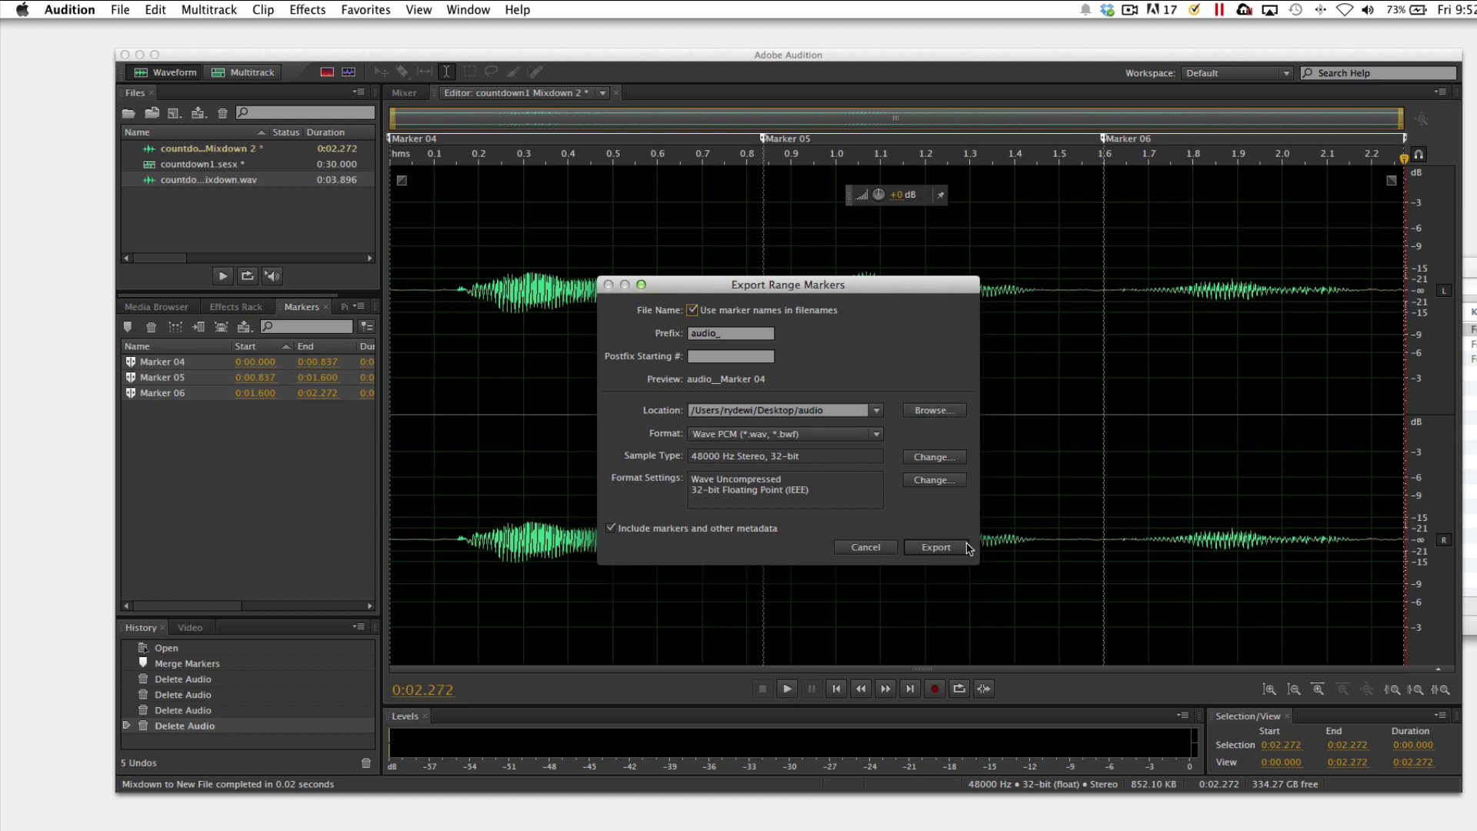
left_click(937, 550)
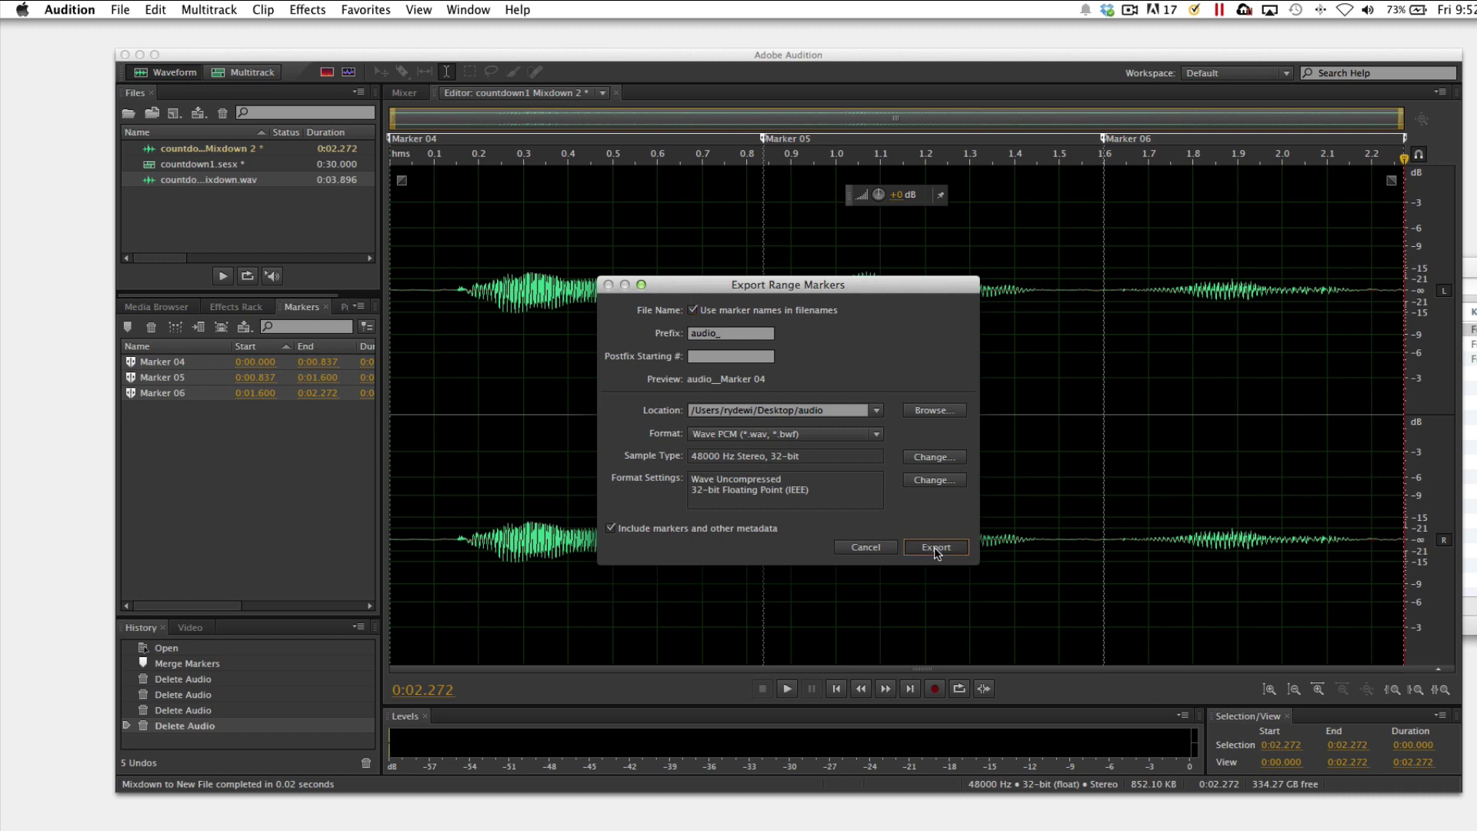